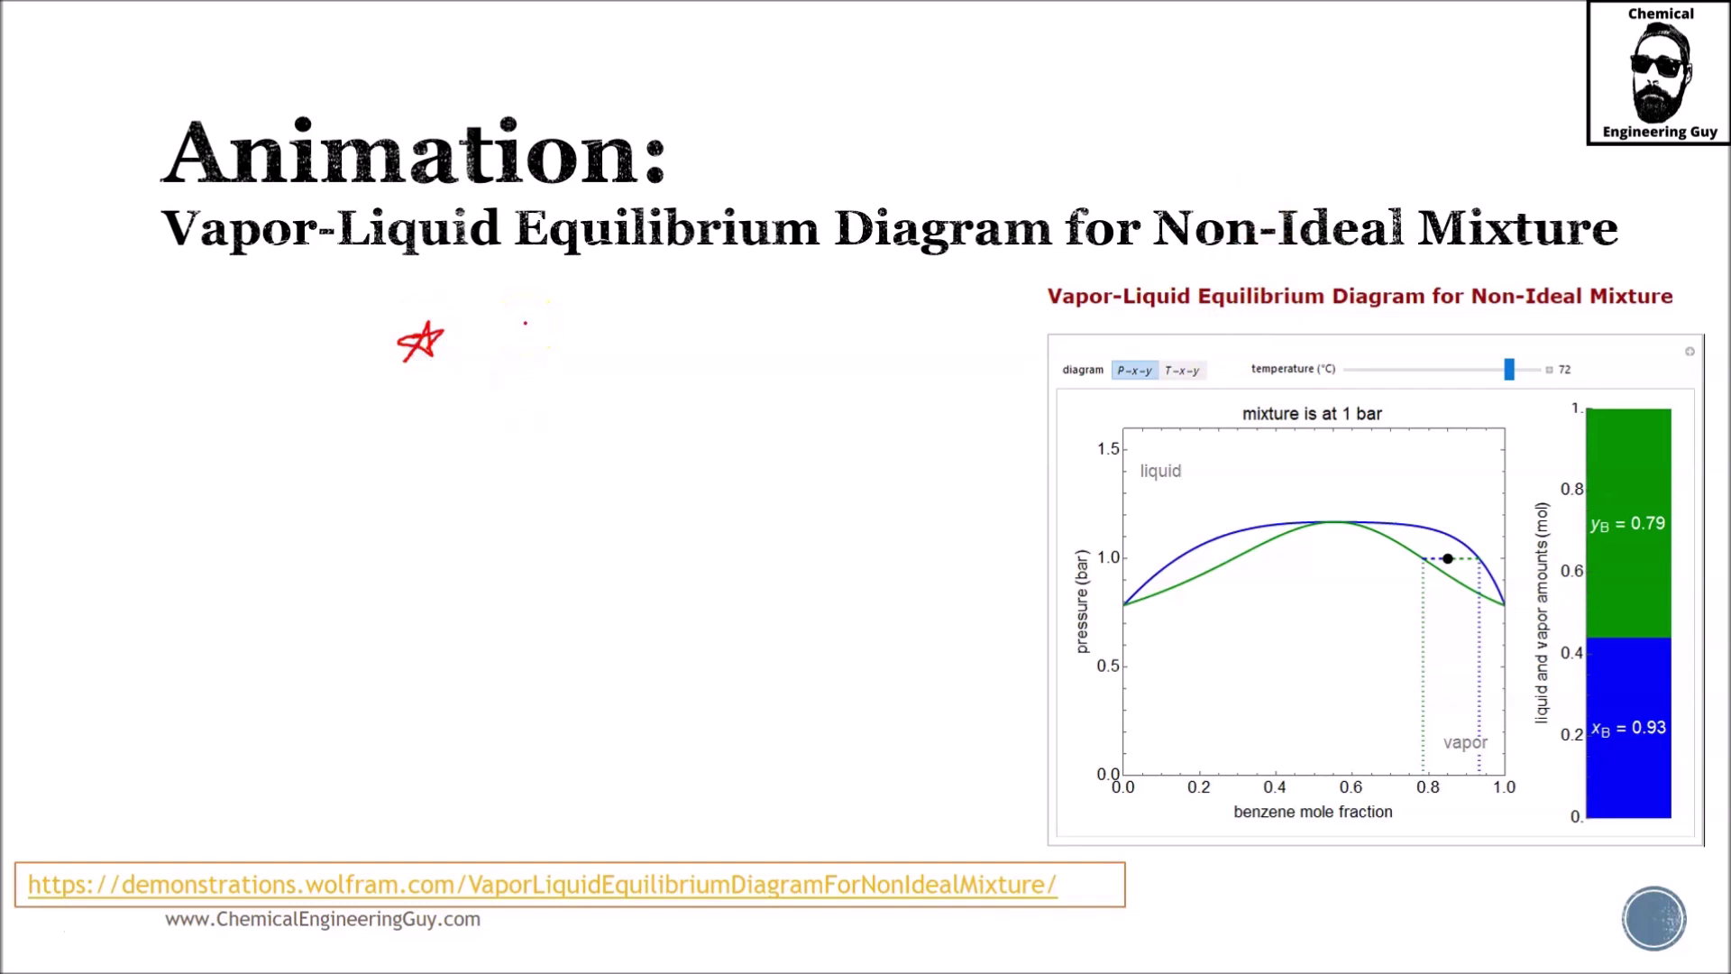
- Switch from the PowerPoint slide show to the Wolfram Player vapor-liquid equilibrium demonstration
{"action": "key", "text": "alt+Tab"}
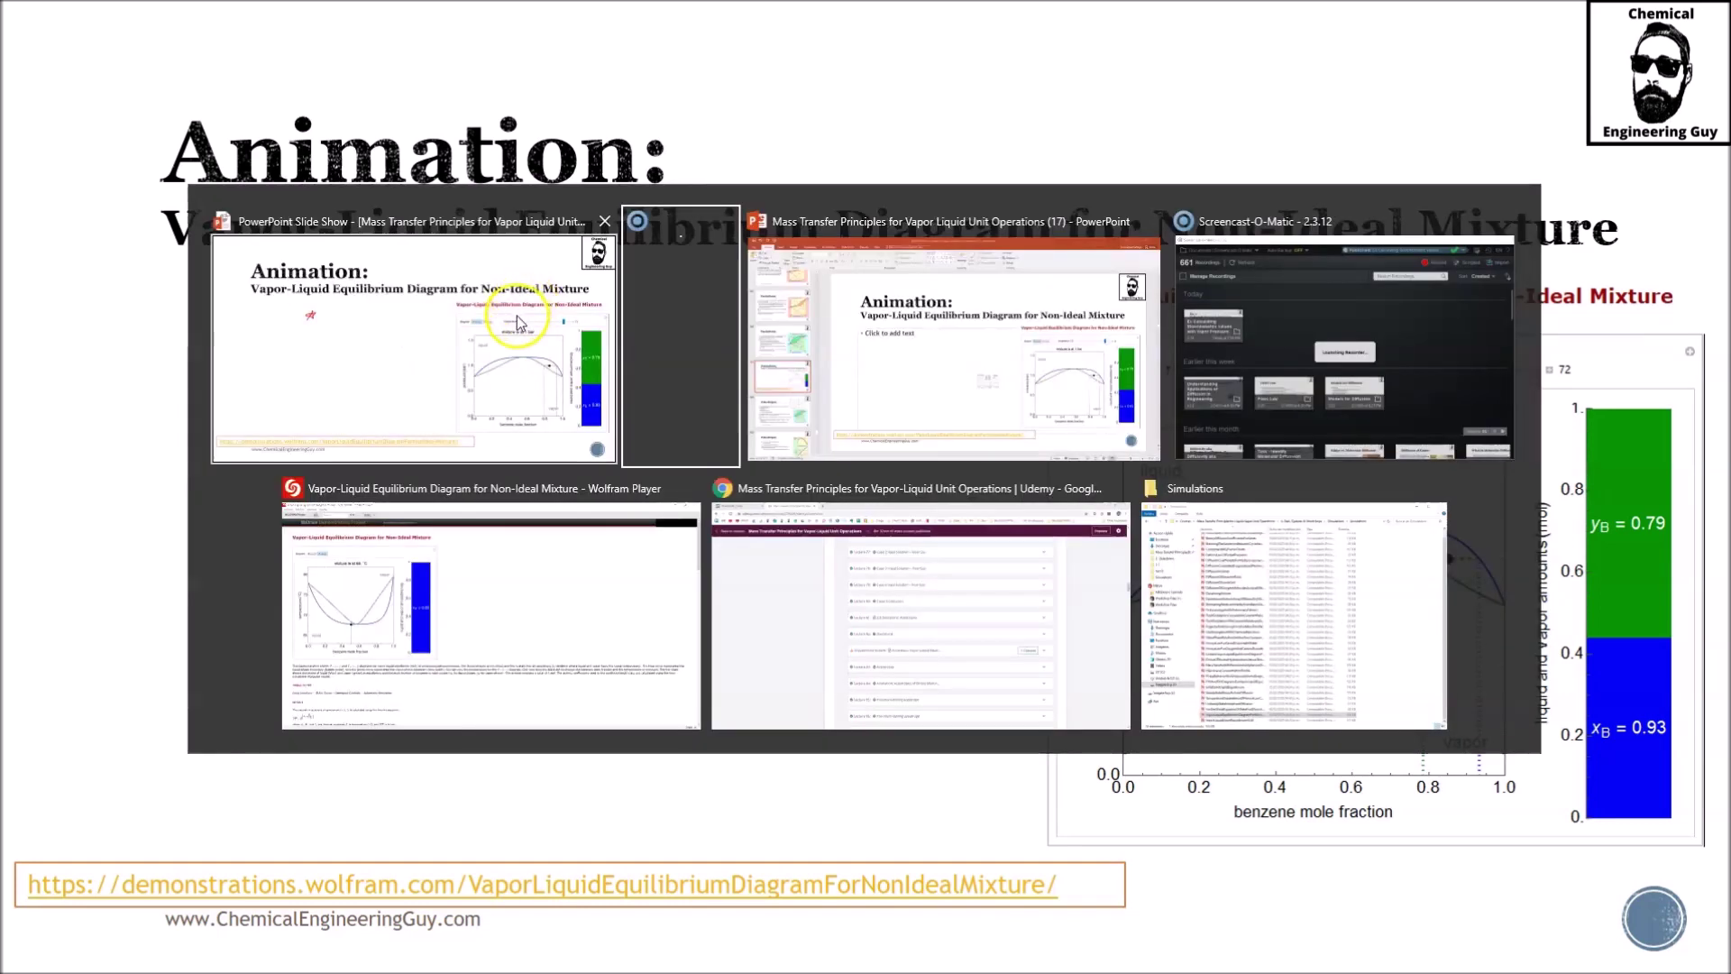
{"action": "left_click", "coordinate": [444, 570]}
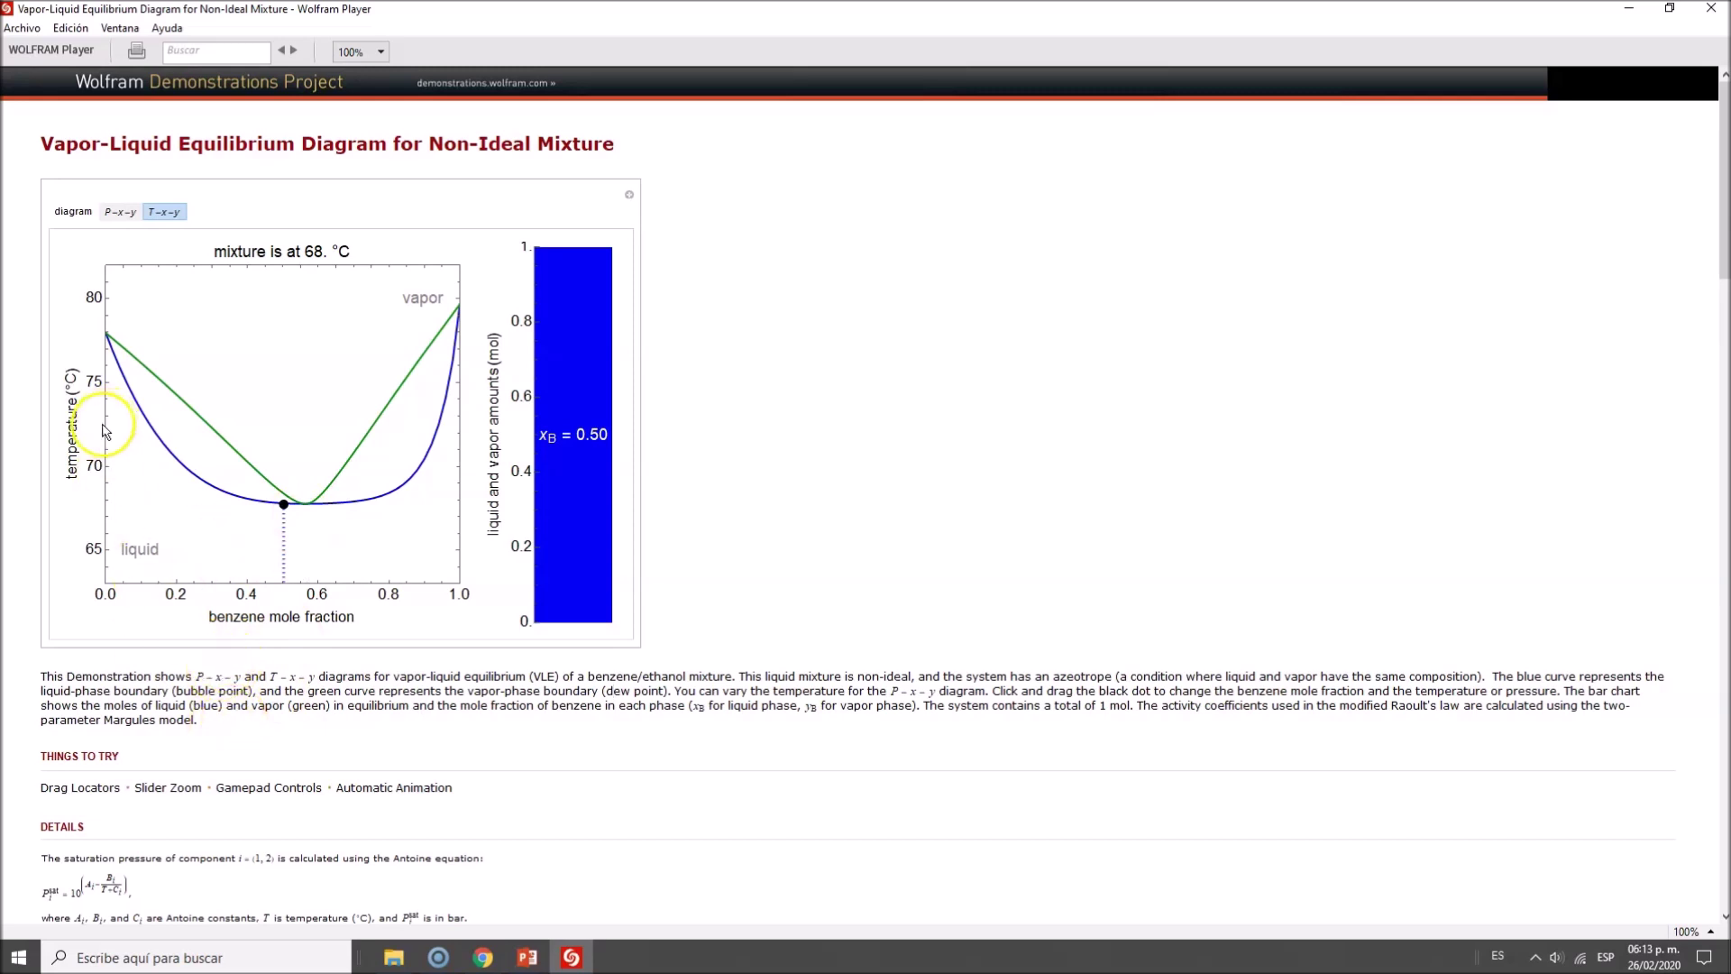
- Point out the vapor and liquid regions, then drag the mixture point into the two-phase region (71 °C, xB 0.17, yB 0.35)
{"action": "left_click", "coordinate": [427, 311]}
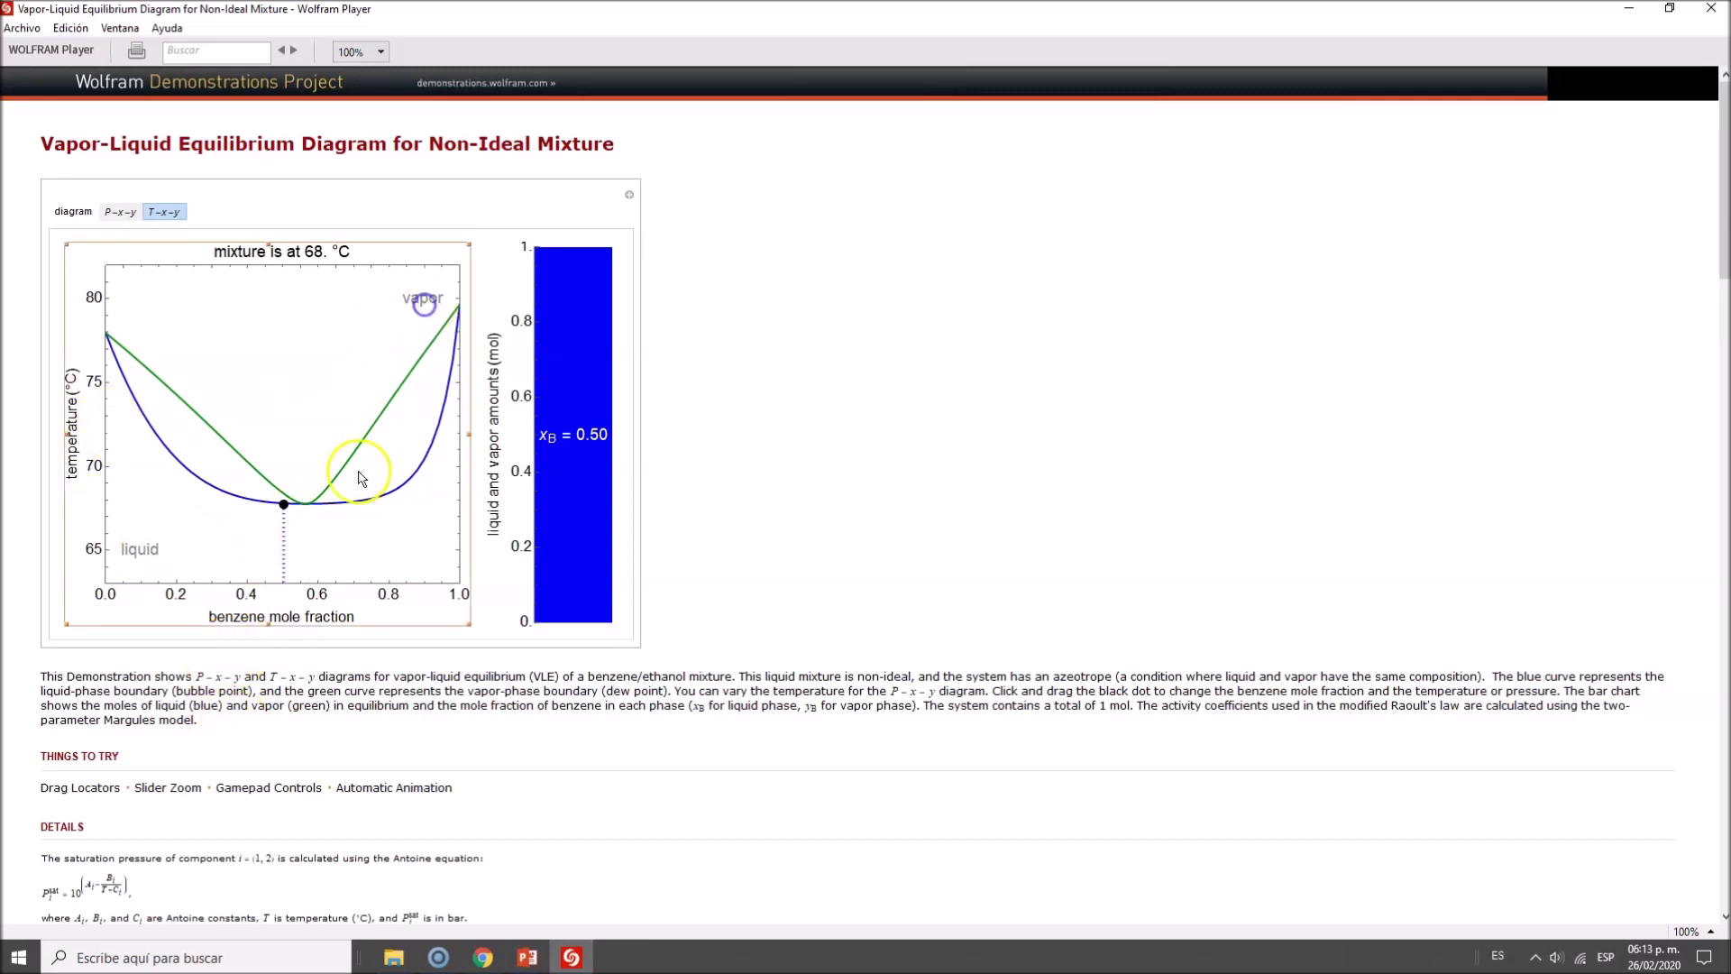
{"action": "left_click", "coordinate": [131, 545]}
{"action": "left_click", "coordinate": [197, 707]}
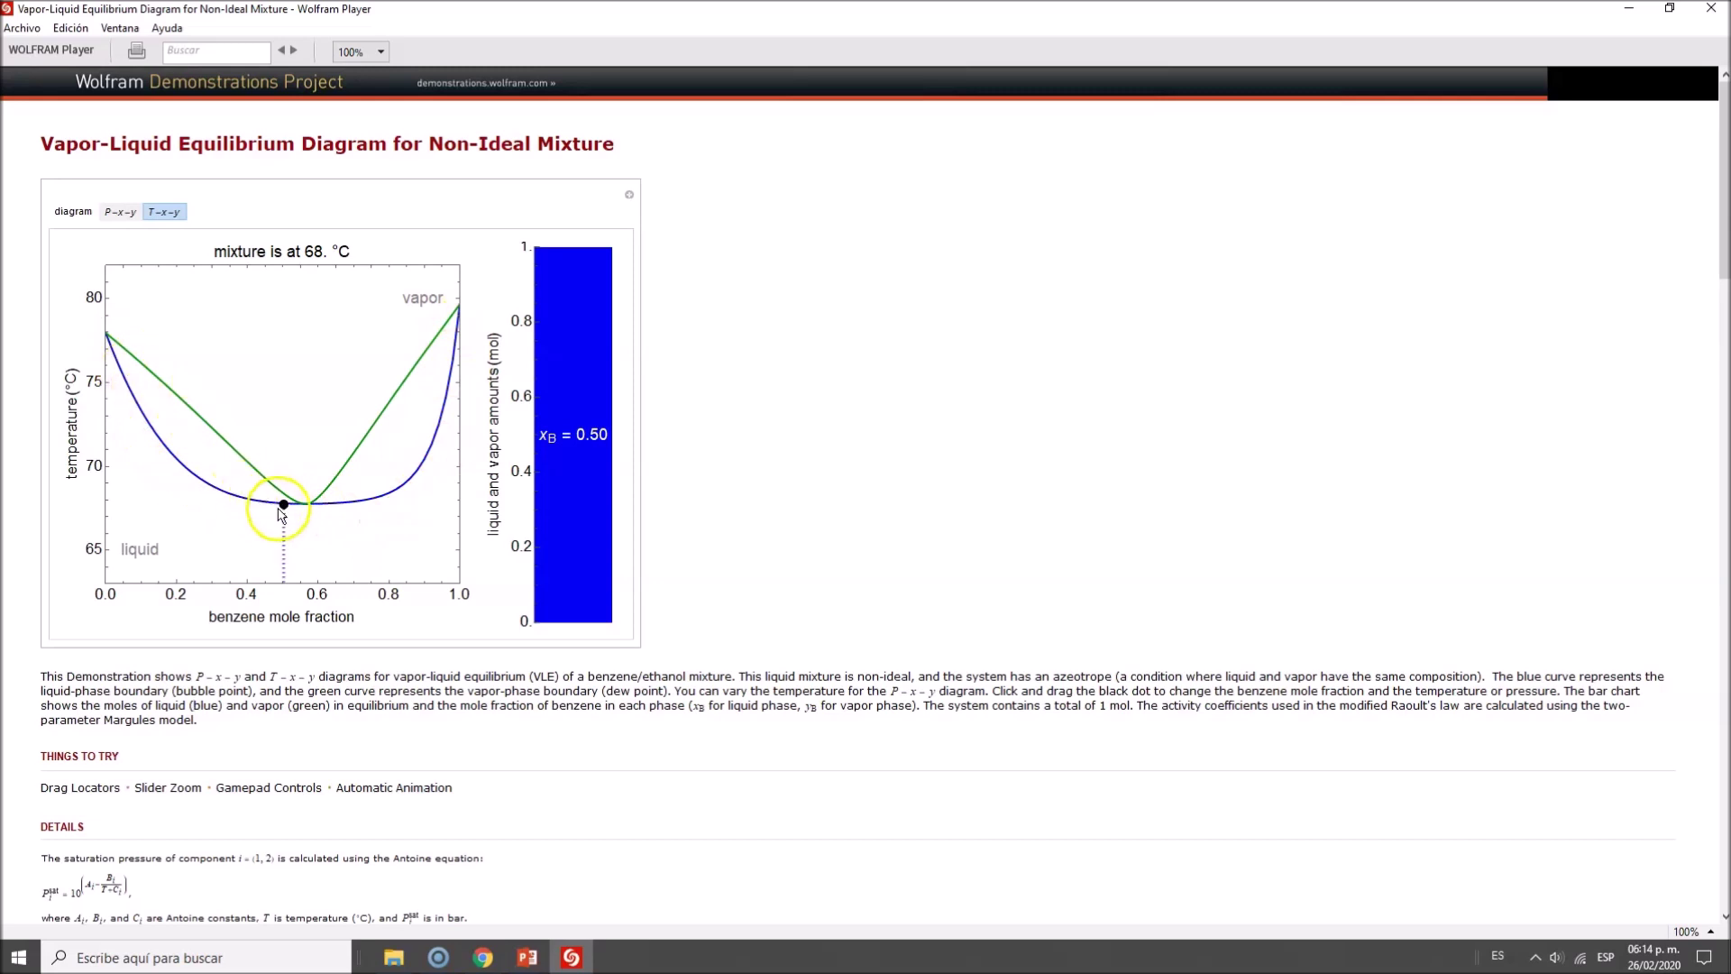
{"action": "left_click_drag", "start_coordinate": [273, 499], "coordinate": [554, 735]}
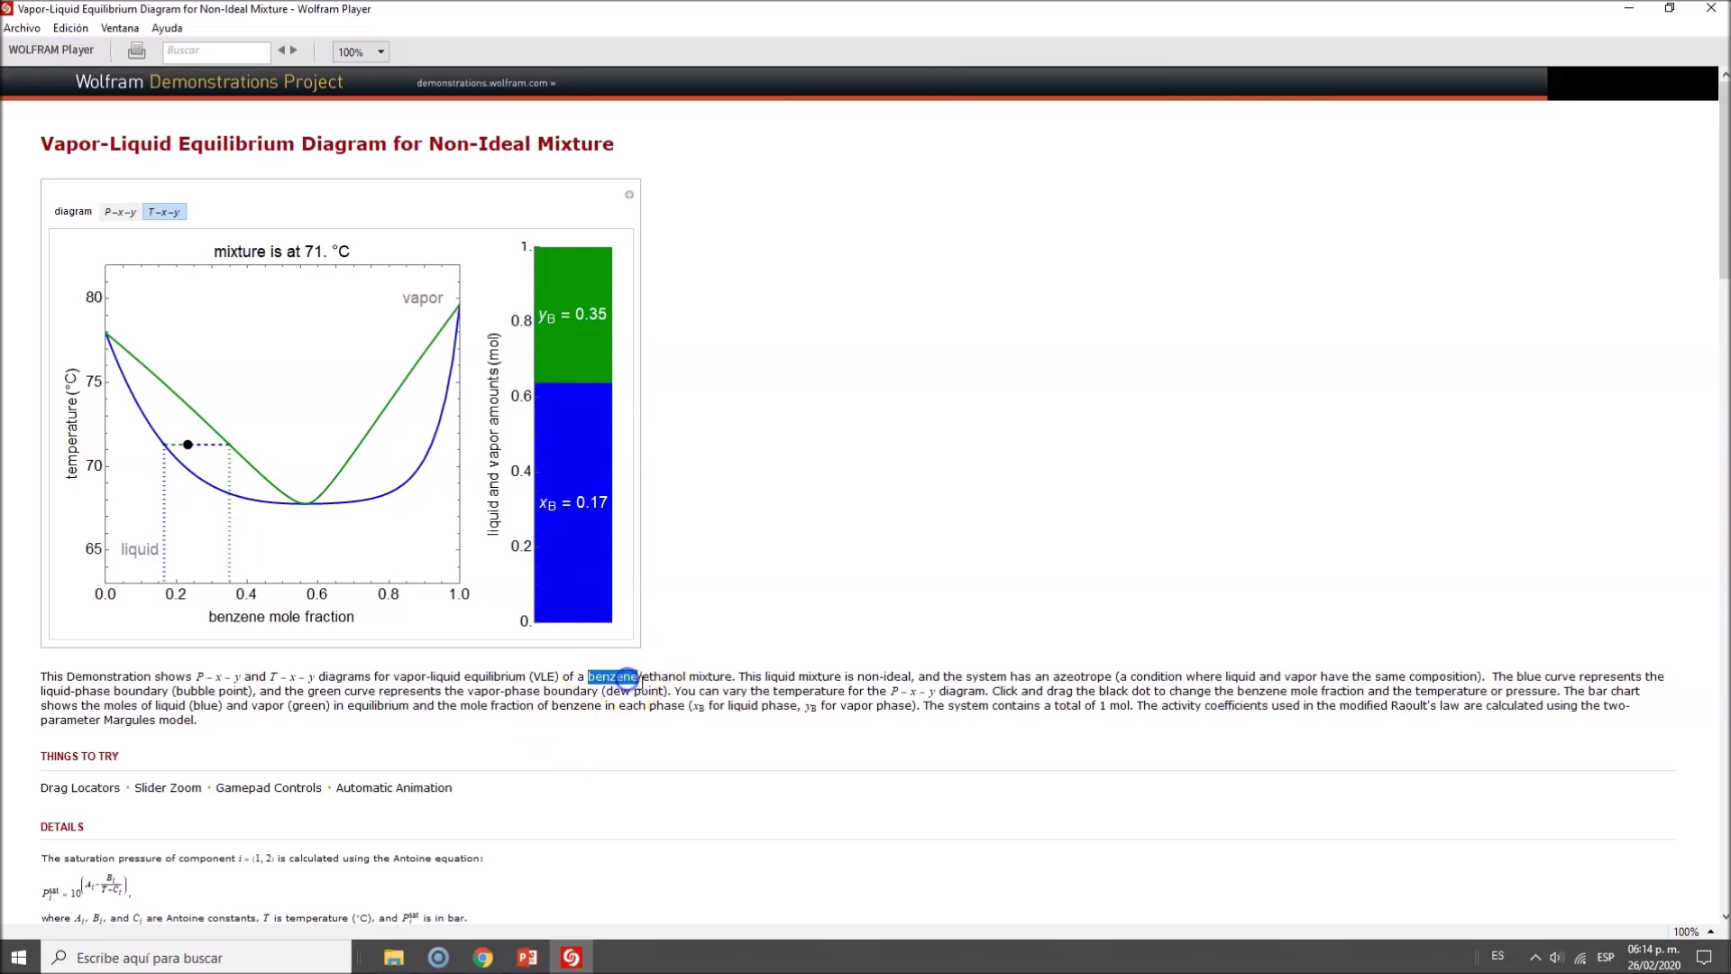
- Move the T-x-y mixture point through the azeotrope to the benzene-rich side: 71 °C, xB 0.92, yB 0.72
{"action": "triple_click", "coordinate": [626, 678]}
{"action": "left_click", "coordinate": [660, 690]}
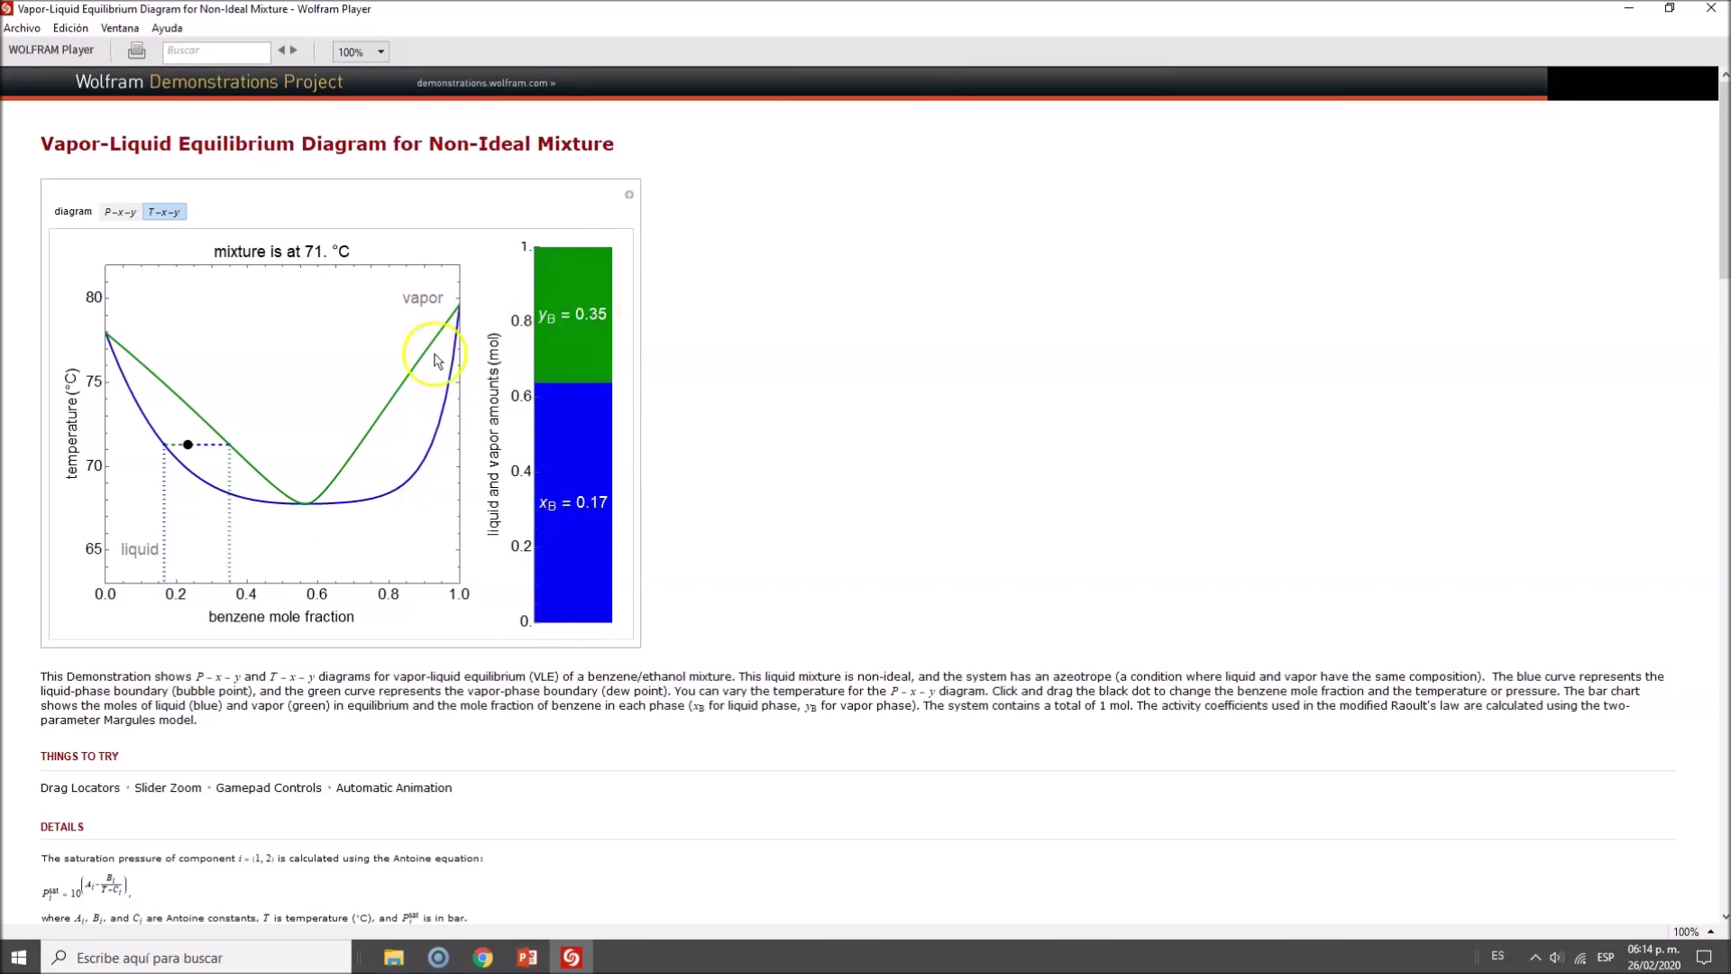
{"action": "left_click_drag", "start_coordinate": [184, 436], "coordinate": [309, 511]}
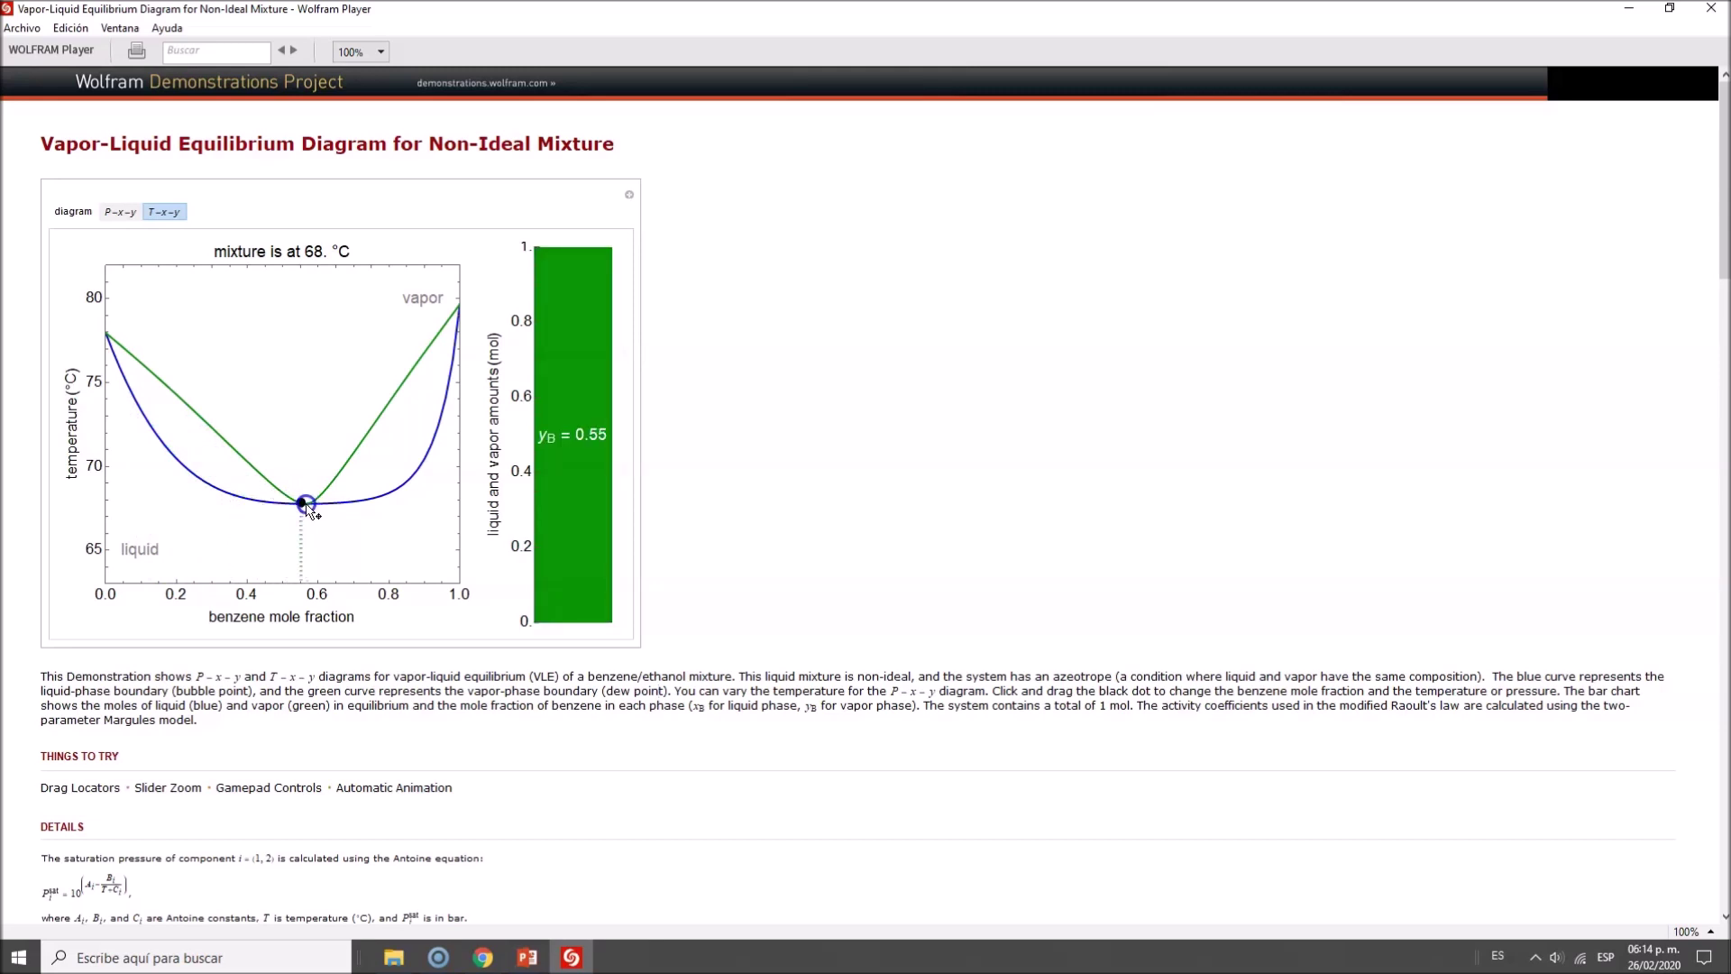
{"action": "left_click_drag", "start_coordinate": [303, 511], "coordinate": [311, 513]}
{"action": "left_click", "coordinate": [311, 516]}
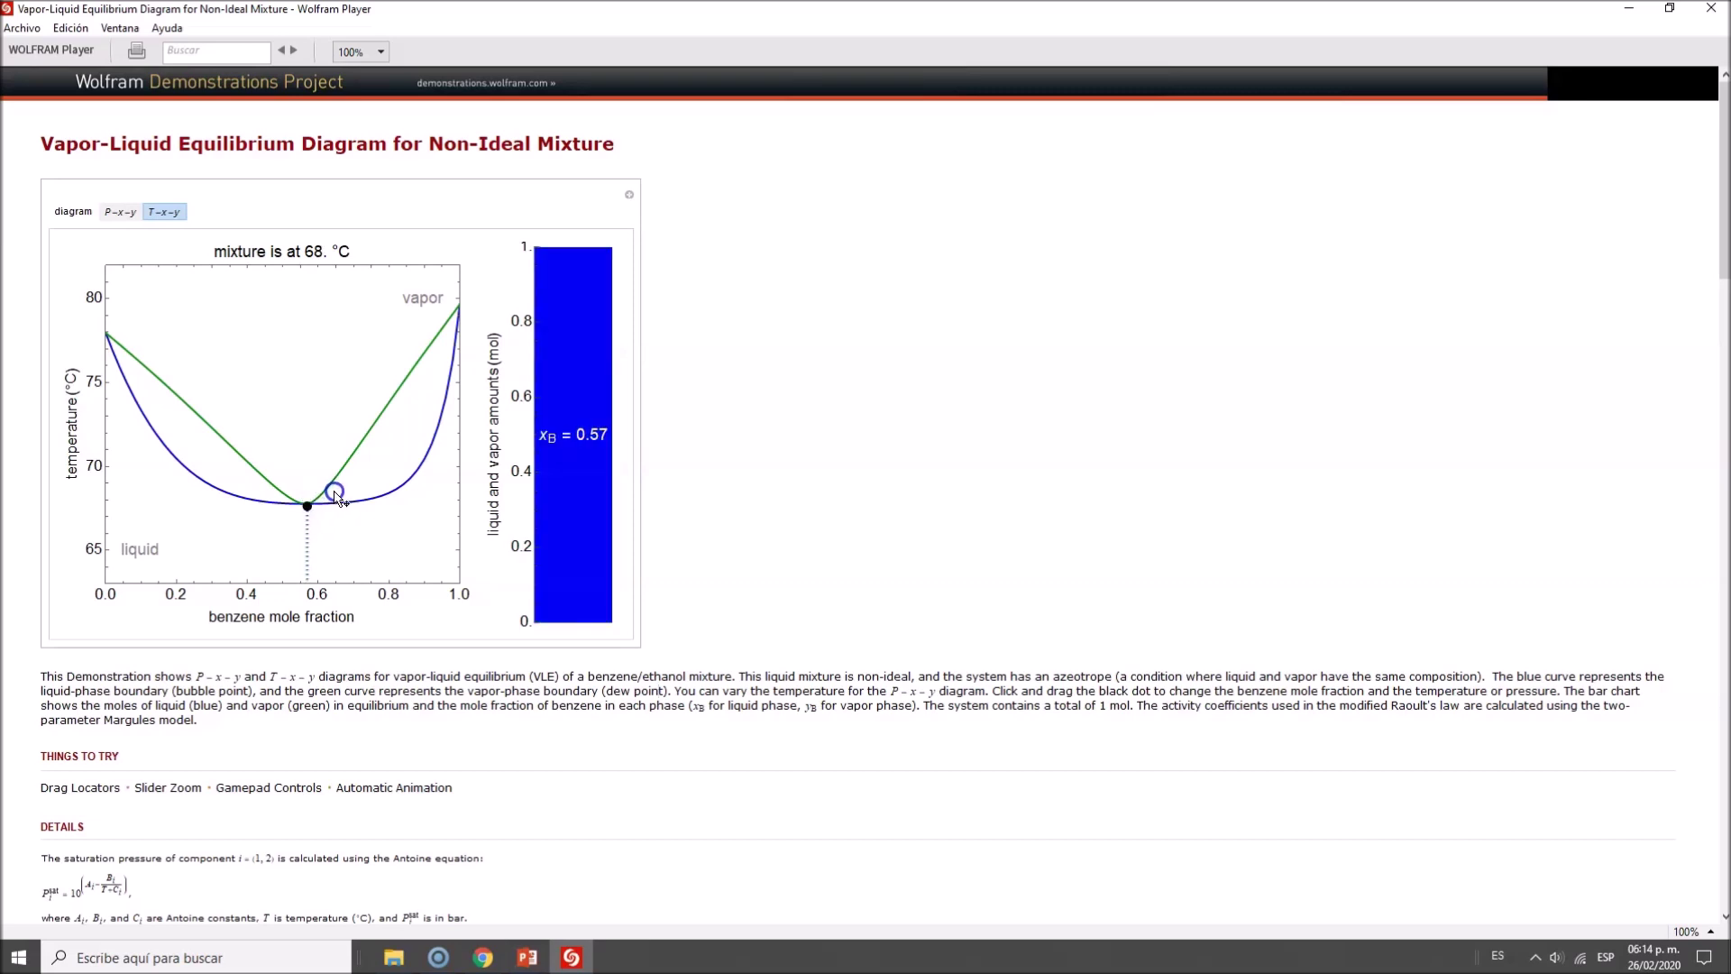
{"action": "left_click_drag", "start_coordinate": [322, 497], "coordinate": [385, 446]}
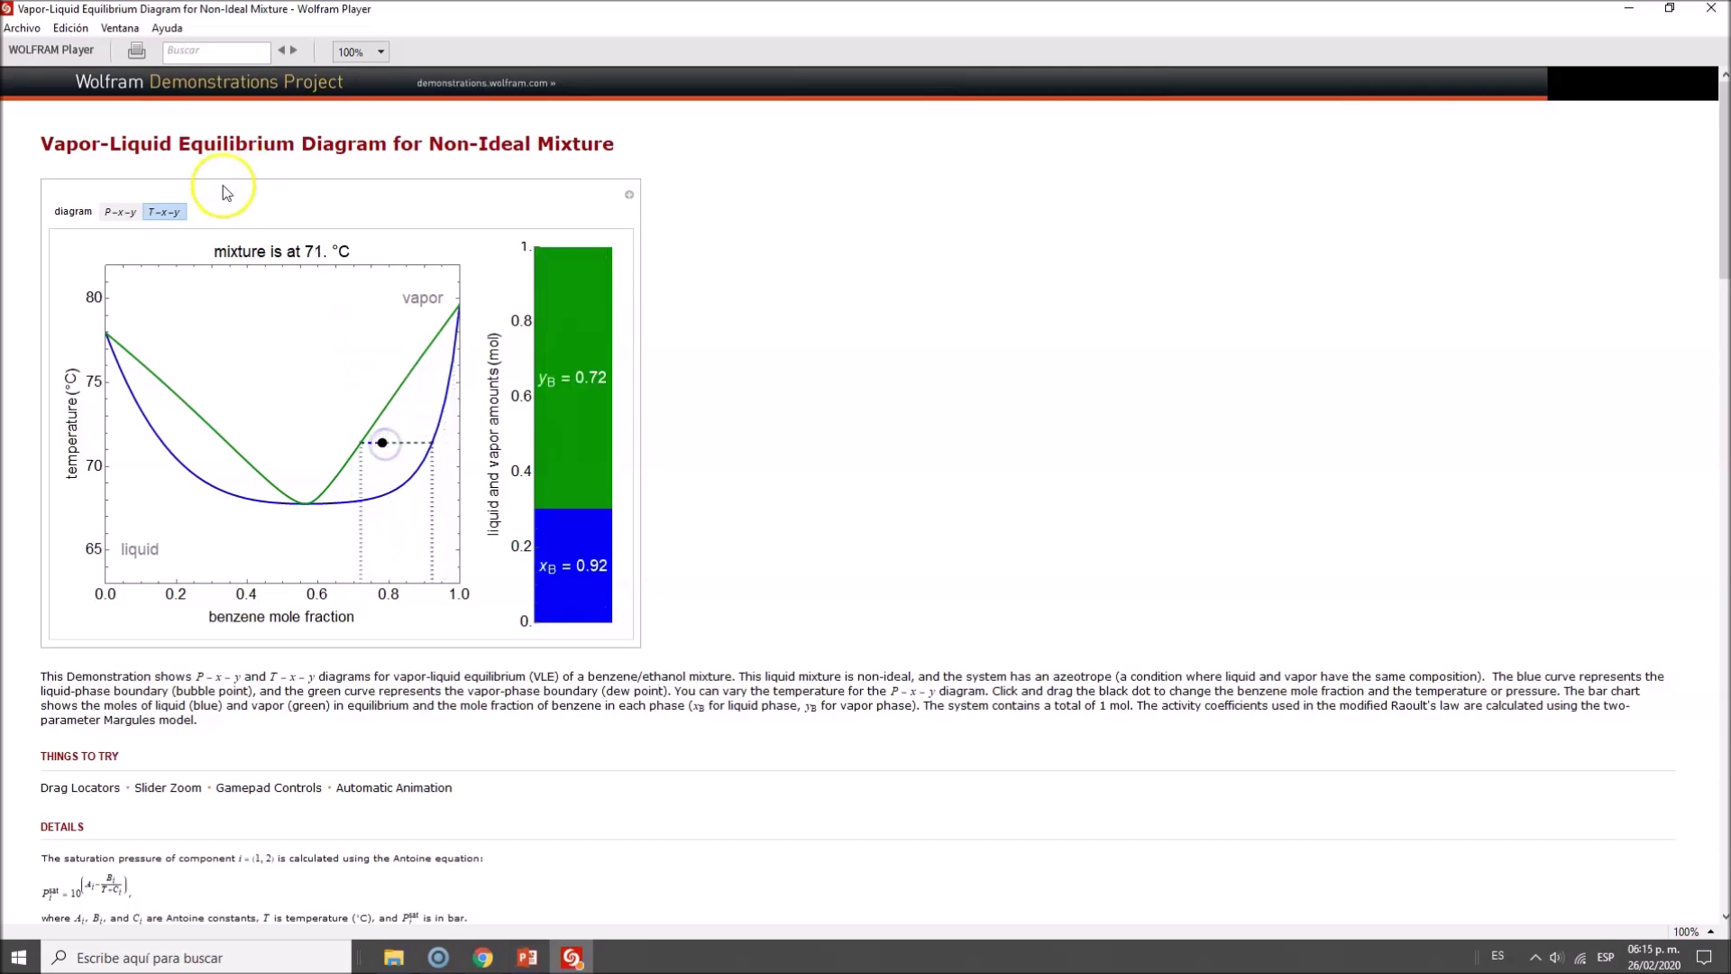
- Show the P-x-y diagram at 73 °C, giving liquid xB 0.89 and vapor yB 0.72 at 1.11 bar
{"action": "left_click", "coordinate": [123, 215]}
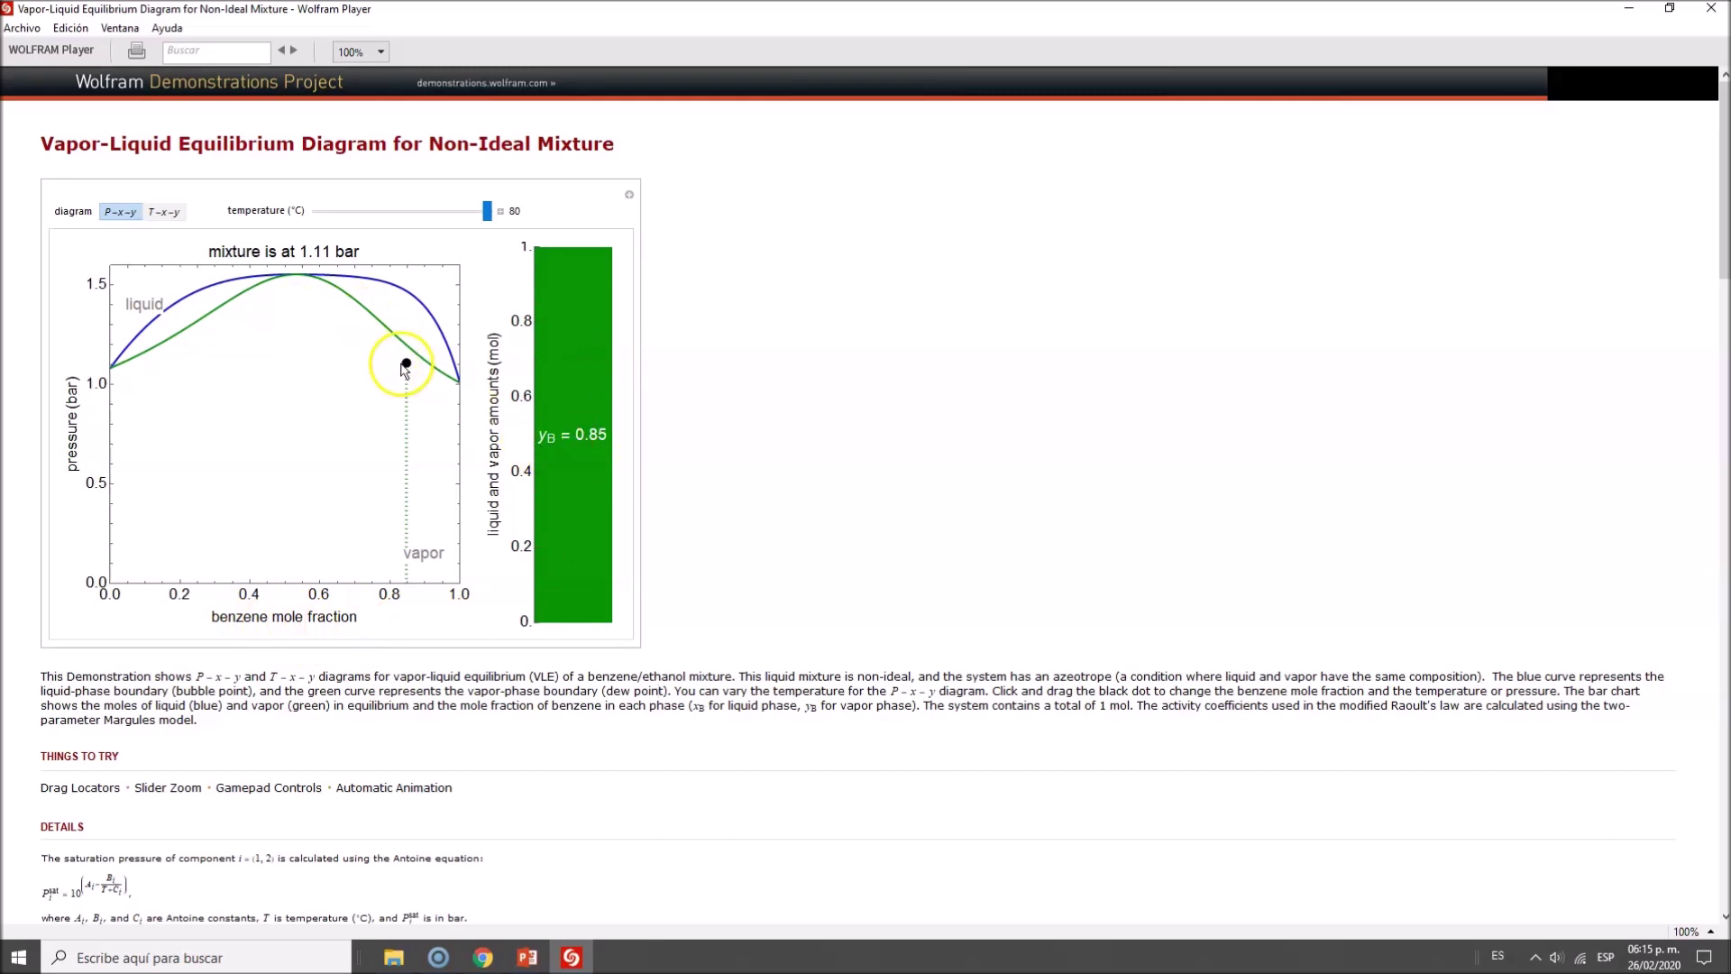
{"action": "mouse_move", "coordinate": [486, 213]}
{"action": "left_mouse_down"}
{"action": "mouse_move", "coordinate": [312, 218]}
{"action": "mouse_move", "coordinate": [469, 218]}
{"action": "left_mouse_up"}
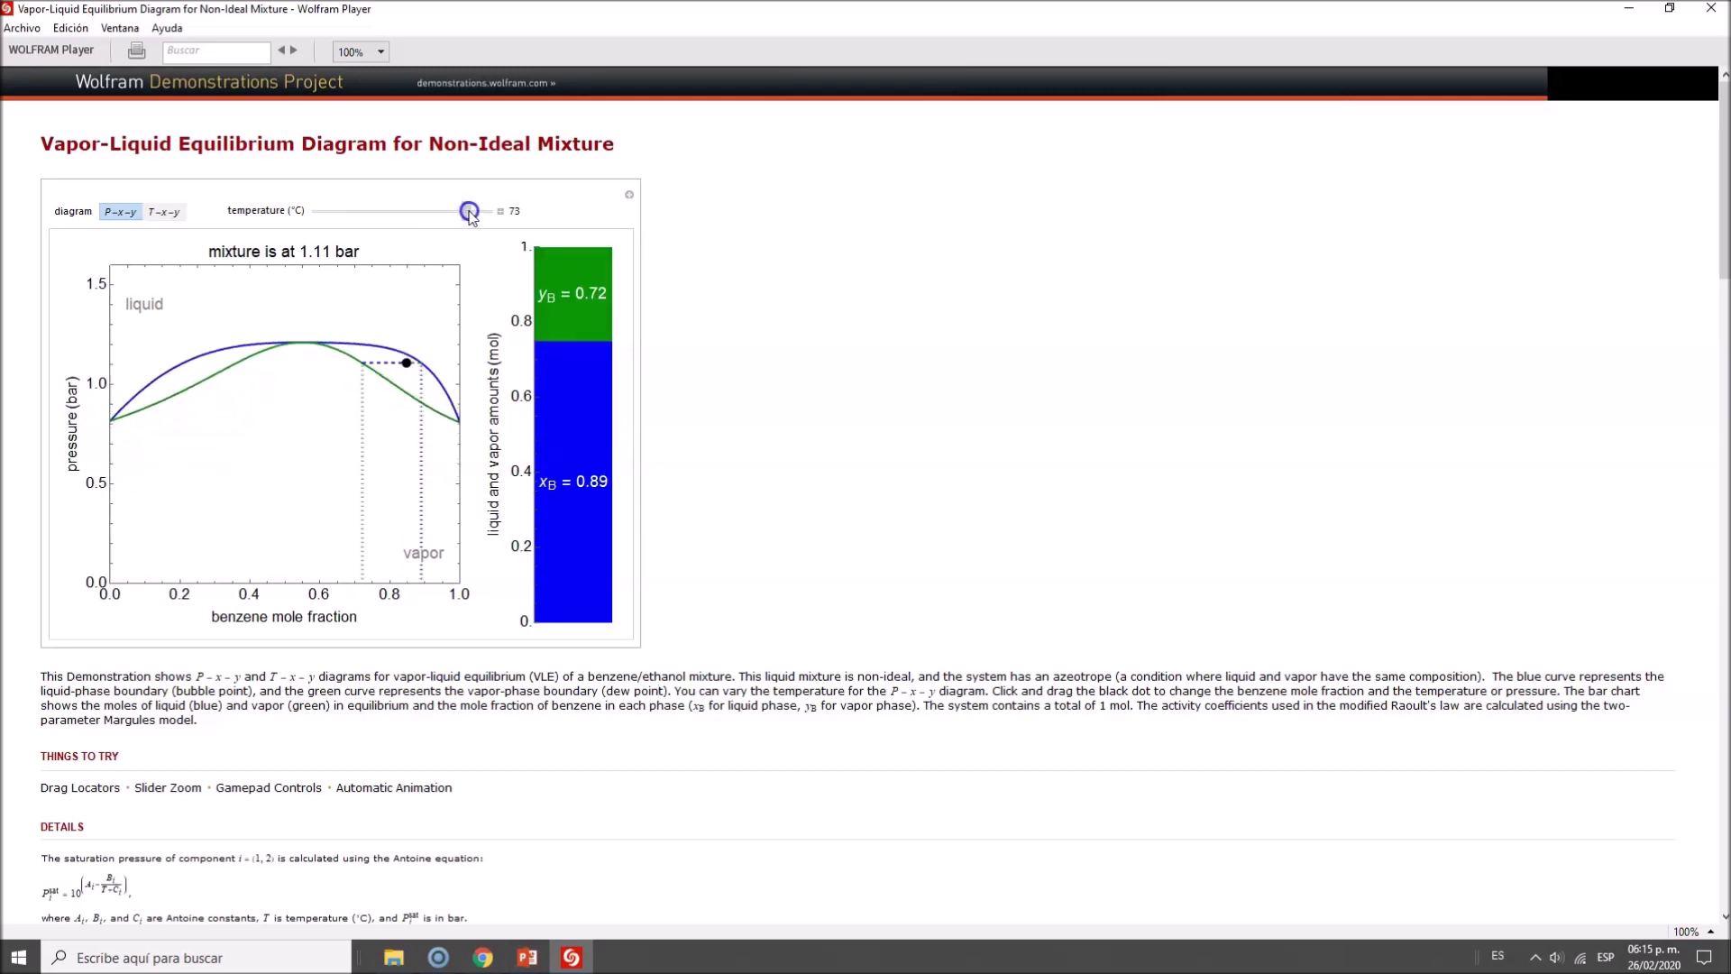
- Vary the temperature between 70 and 77 °C and raise the mixture point to higher pressure
{"action": "left_click_drag", "start_coordinate": [470, 219], "coordinate": [464, 218]}
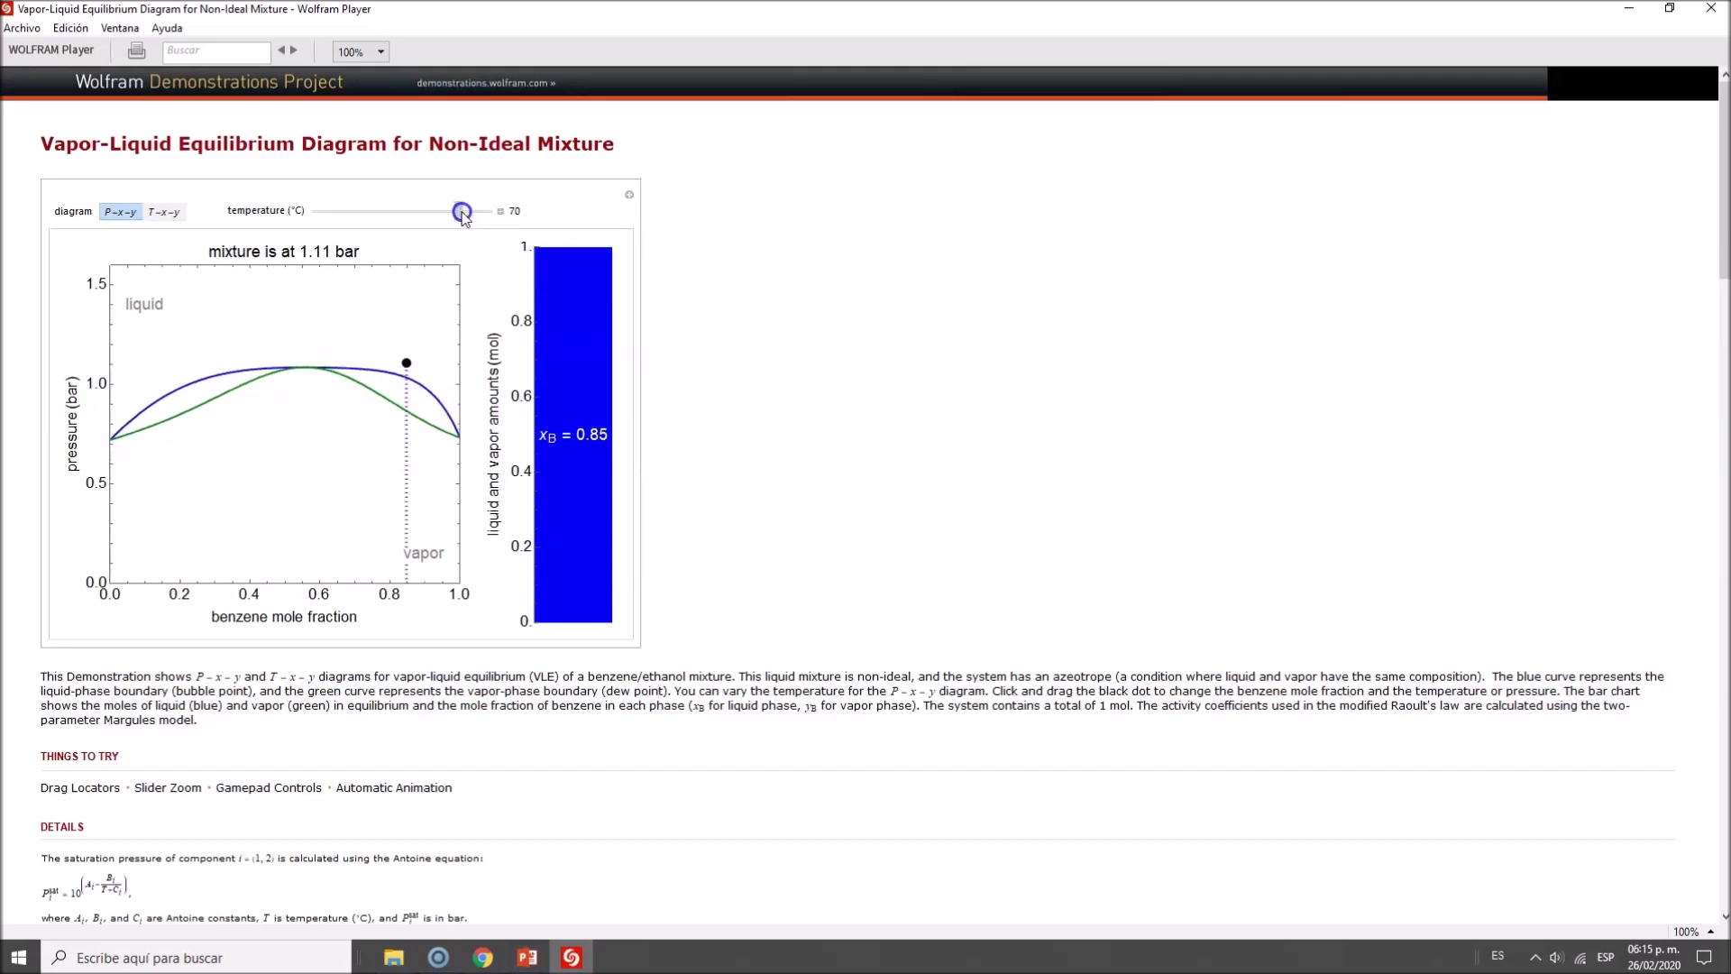
{"action": "left_click", "coordinate": [483, 213]}
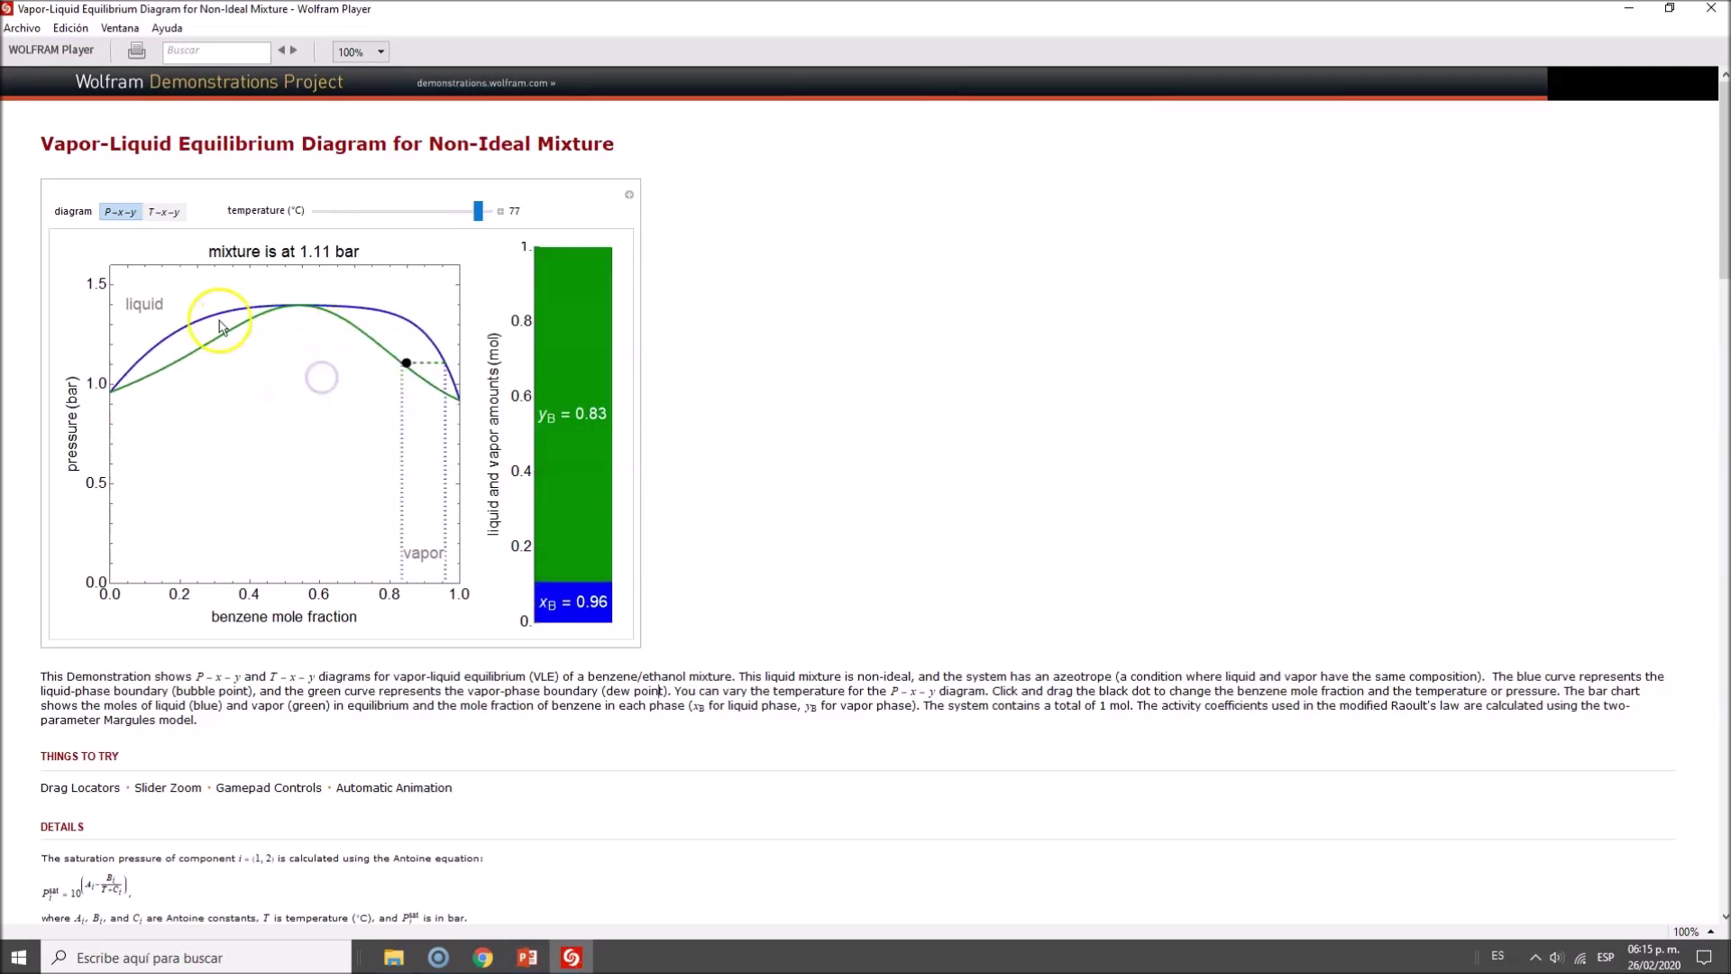
{"action": "left_click_drag", "start_coordinate": [407, 363], "coordinate": [302, 308]}
- Drop the mixture point into the vapor region and settle the temperature at 51 °C (0.15 bar, yB 0.37)
{"action": "left_click_drag", "start_coordinate": [478, 211], "coordinate": [346, 213]}
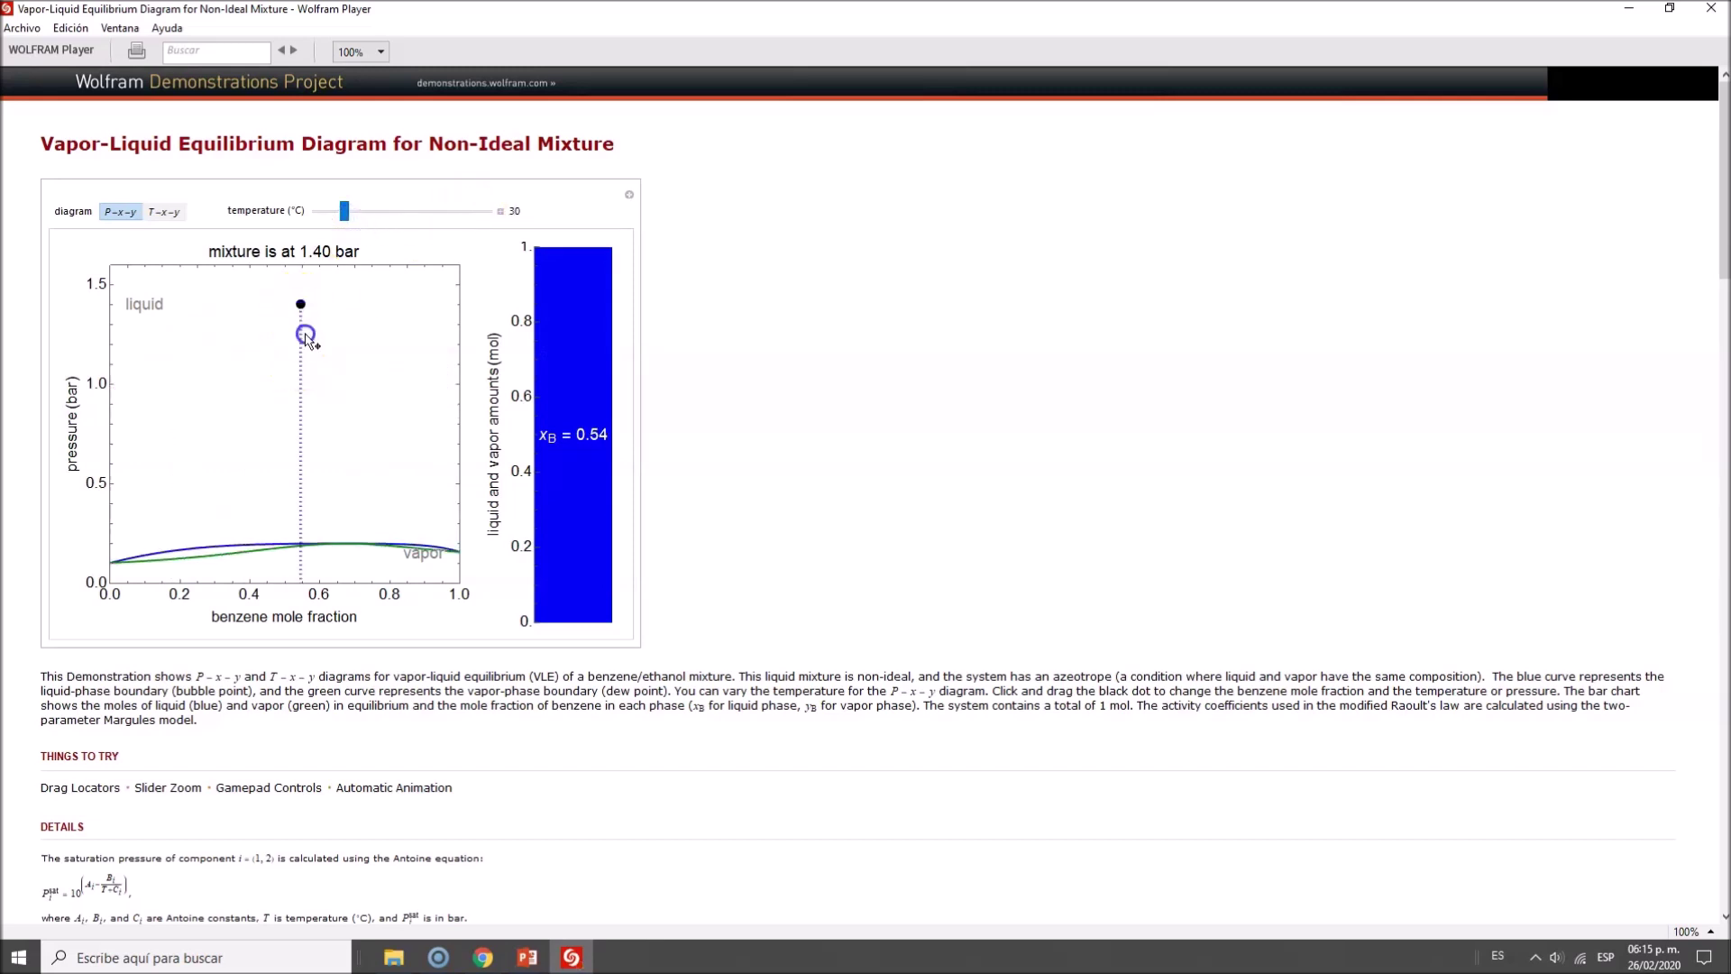
{"action": "left_click_drag", "start_coordinate": [307, 337], "coordinate": [237, 554]}
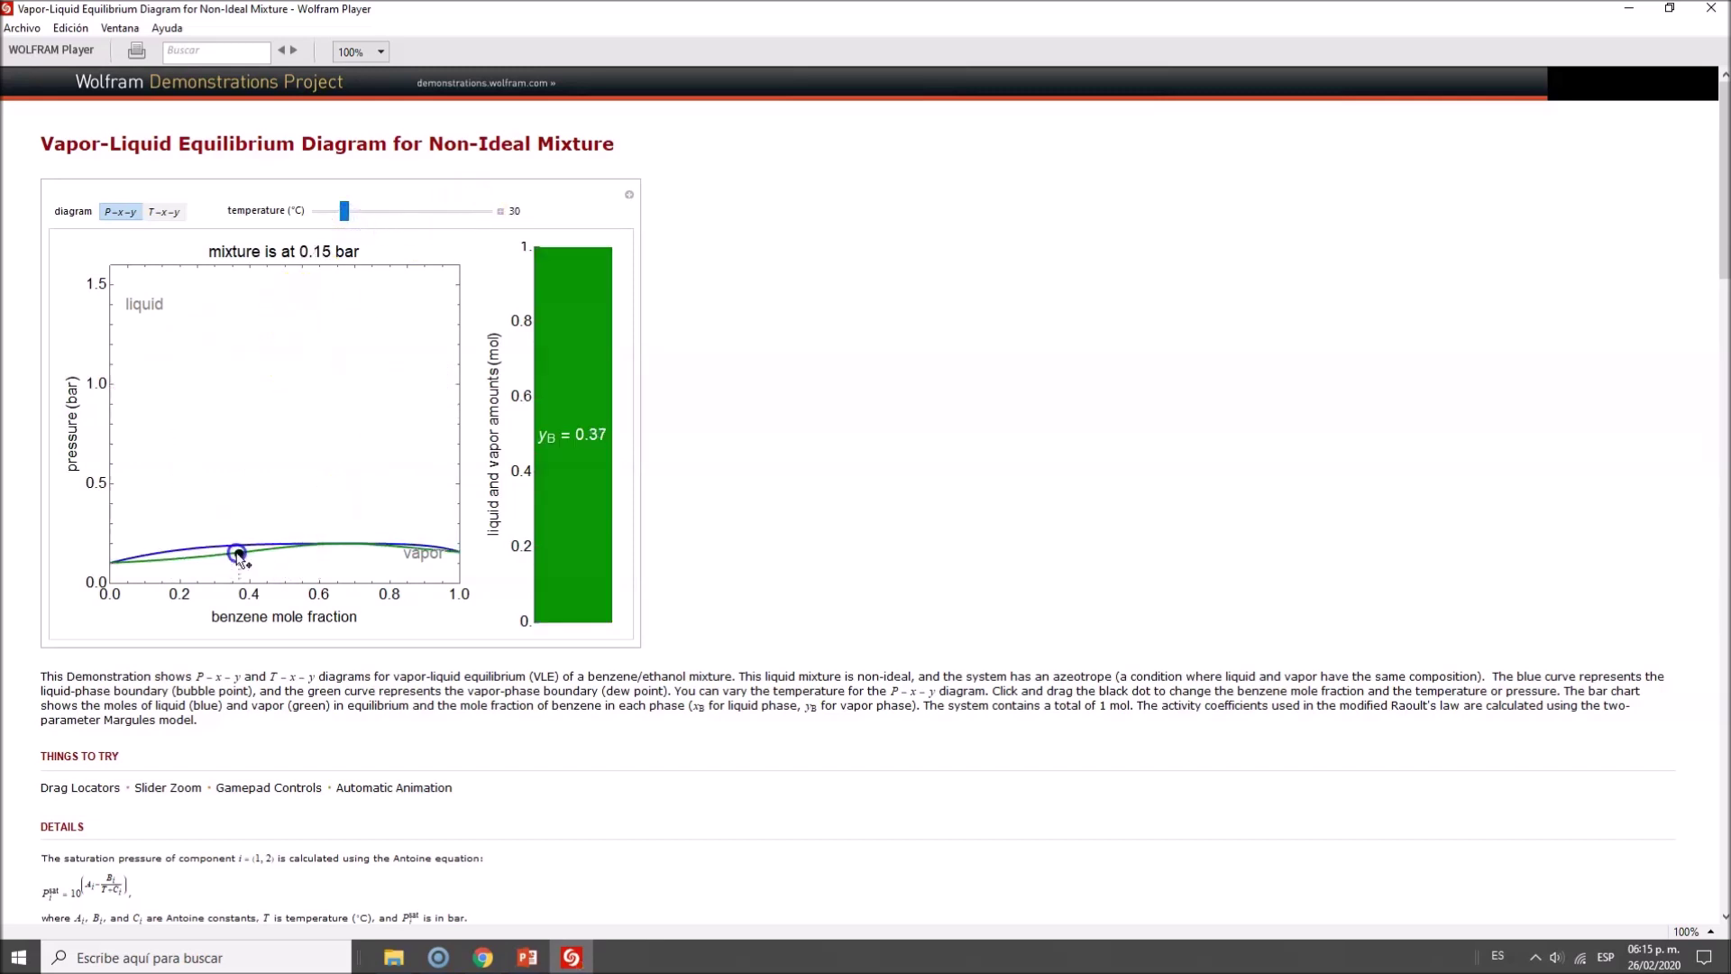
{"action": "left_click", "coordinate": [344, 213]}
{"action": "left_click_drag", "start_coordinate": [342, 215], "coordinate": [576, 219]}
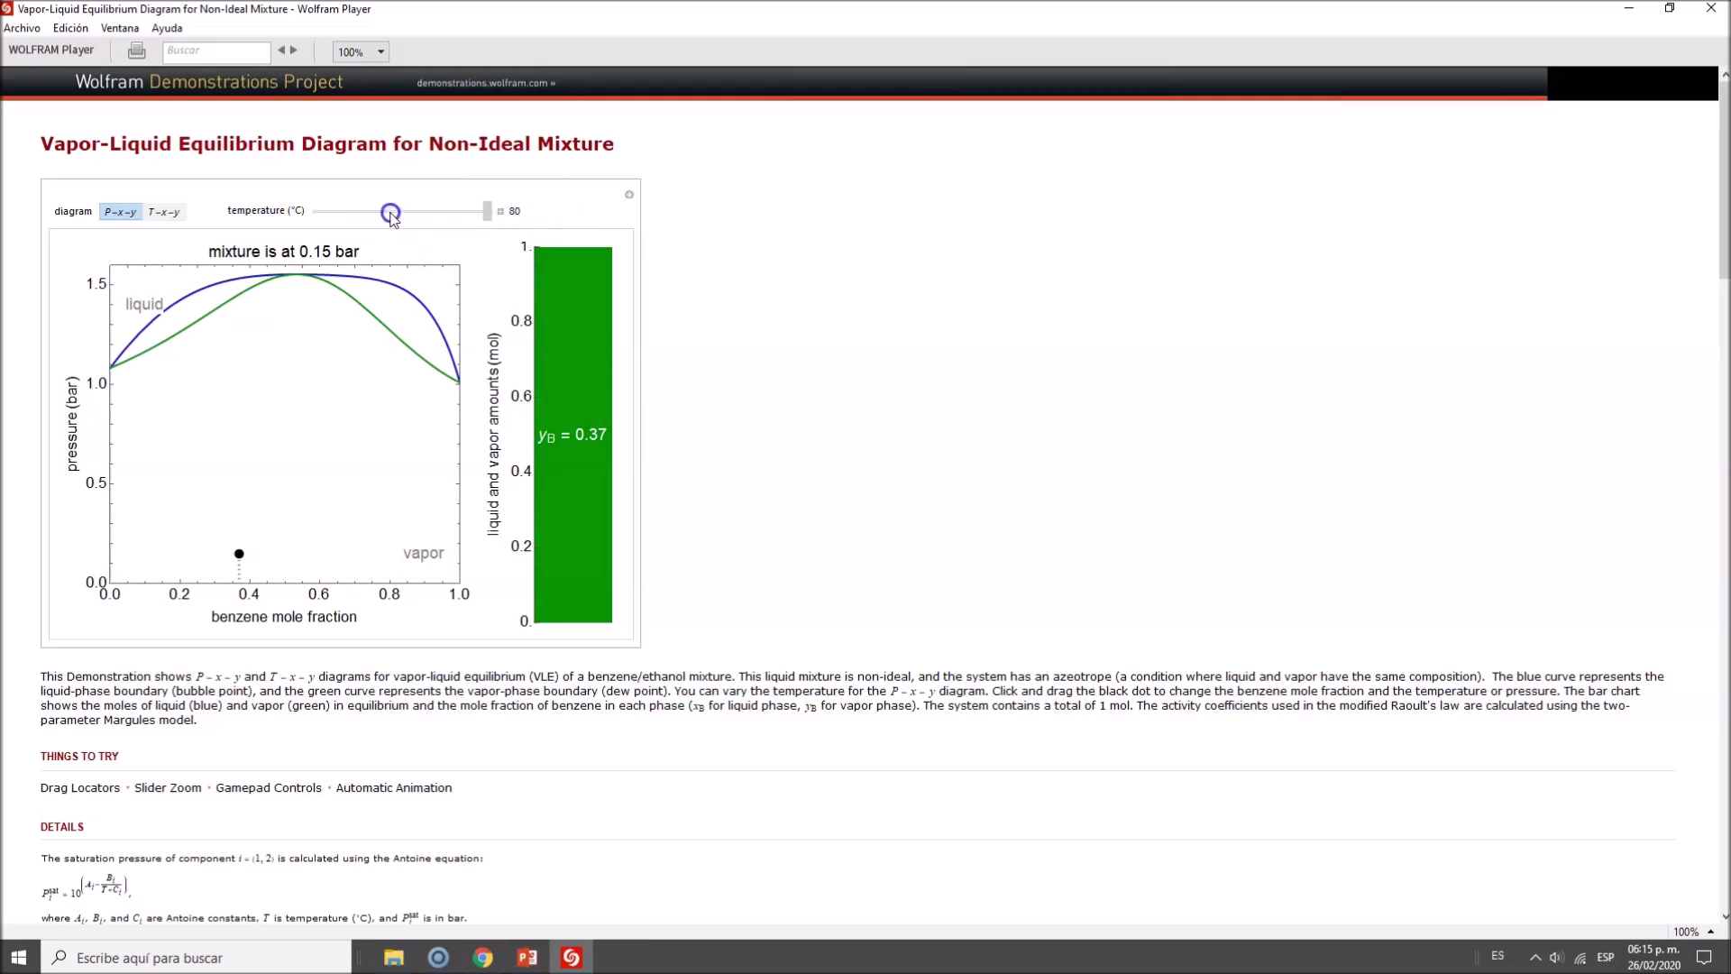
{"action": "left_click_drag", "start_coordinate": [392, 214], "coordinate": [419, 222]}
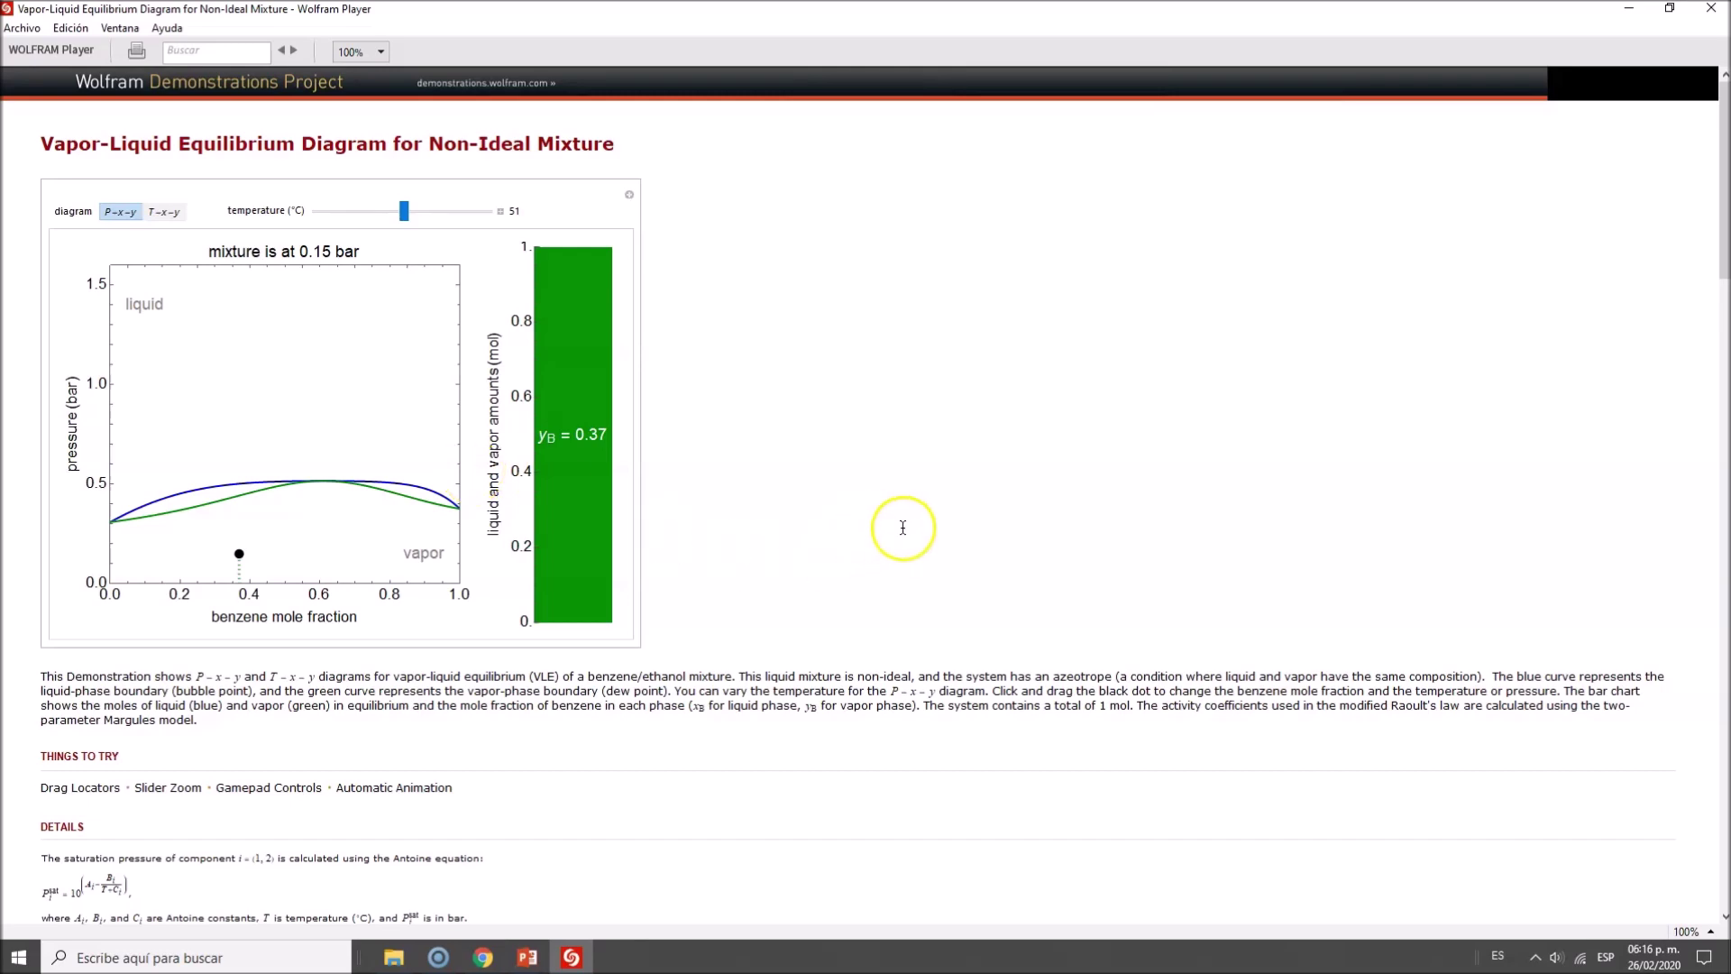
{"action": "scroll", "coordinate": [901, 622], "scroll_direction": "down", "scroll_amount": 3}
{"action": "scroll", "coordinate": [694, 563], "scroll_direction": "down", "scroll_amount": 2}
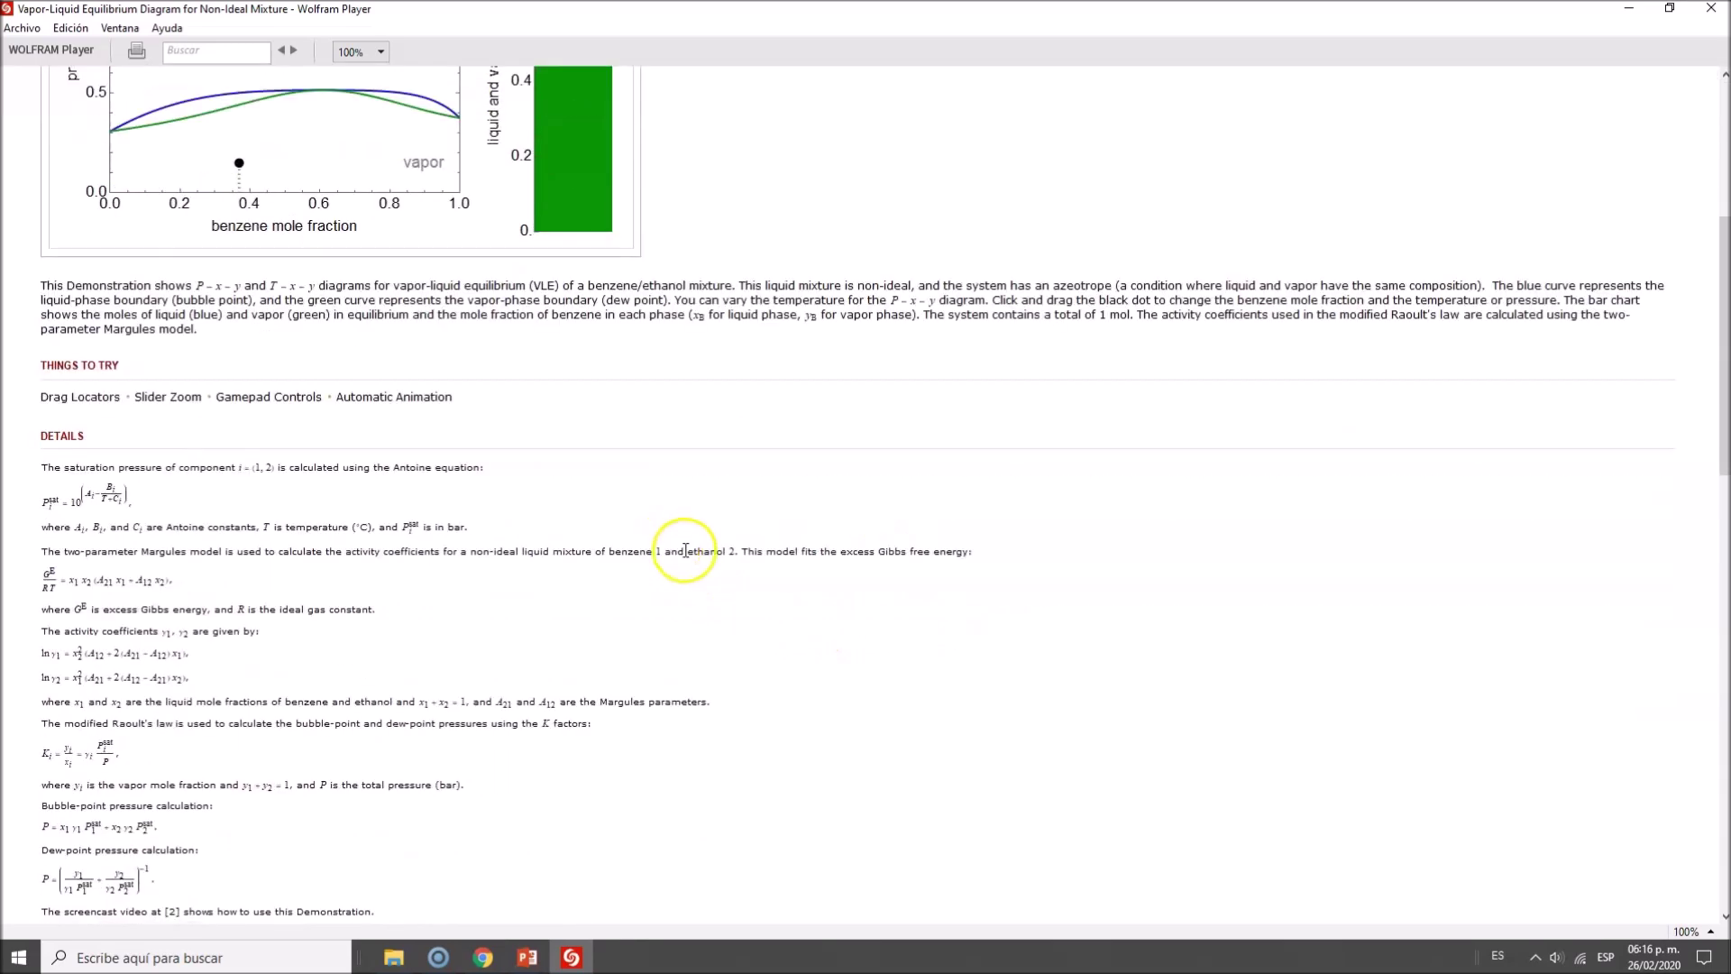
{"action": "scroll", "coordinate": [181, 487], "scroll_direction": "down", "scroll_amount": 1}
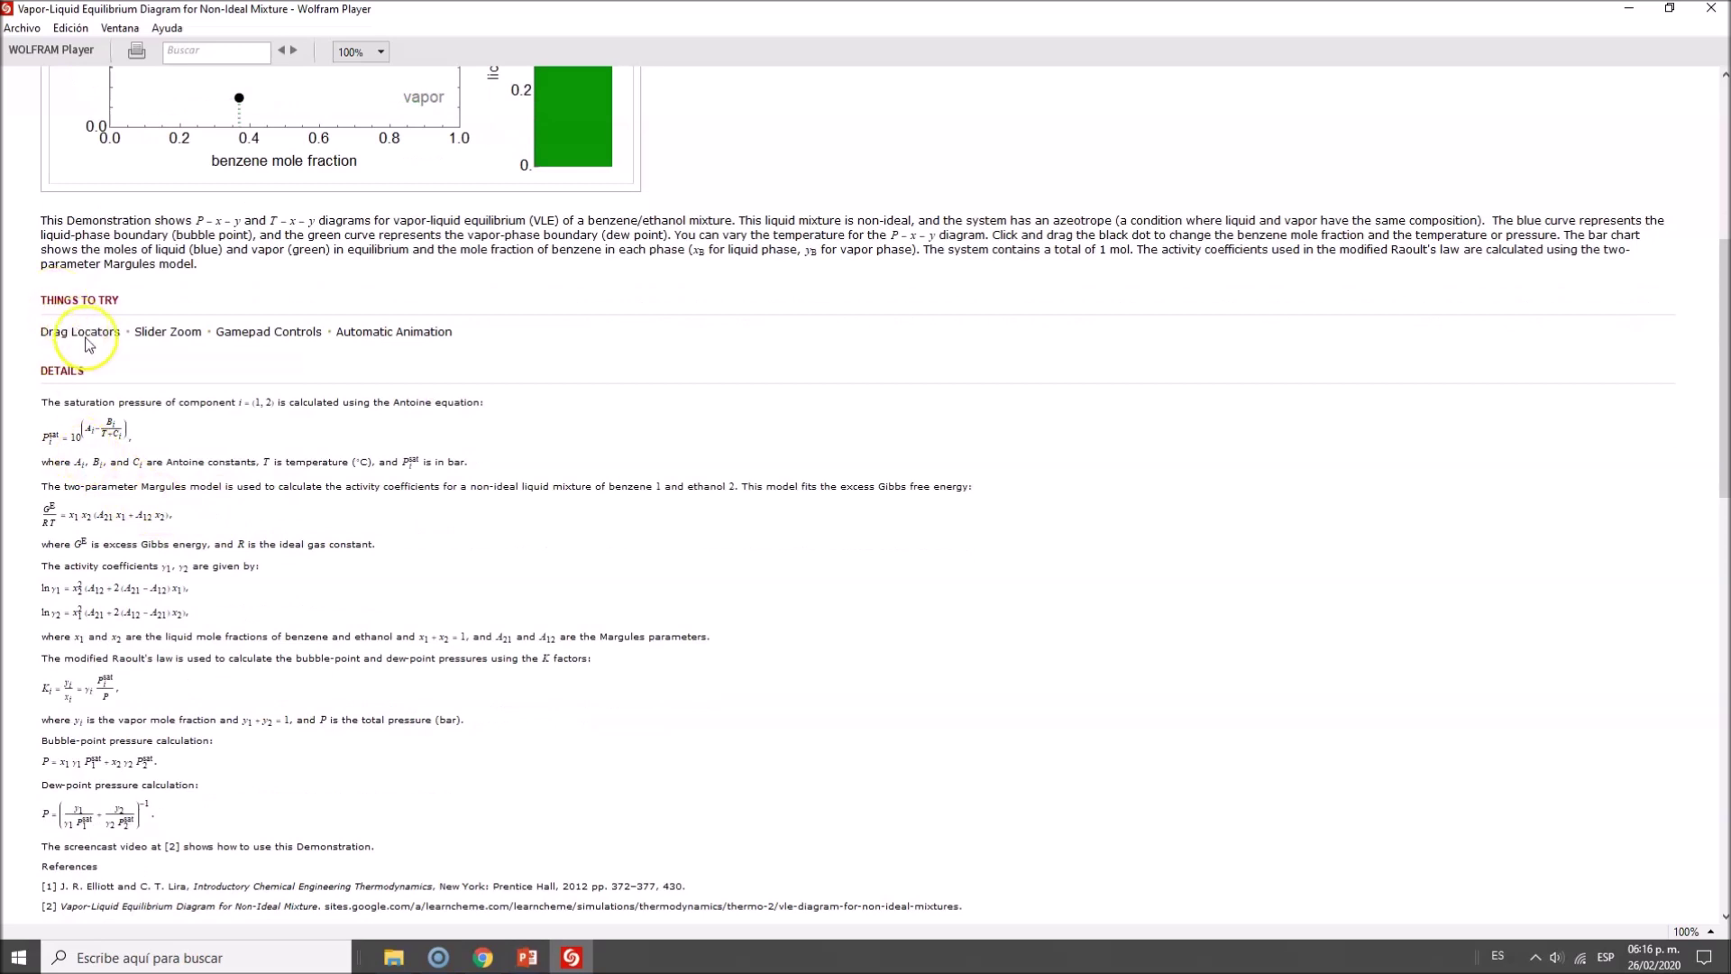
{"action": "scroll", "coordinate": [289, 445], "scroll_direction": "down", "scroll_amount": 1}
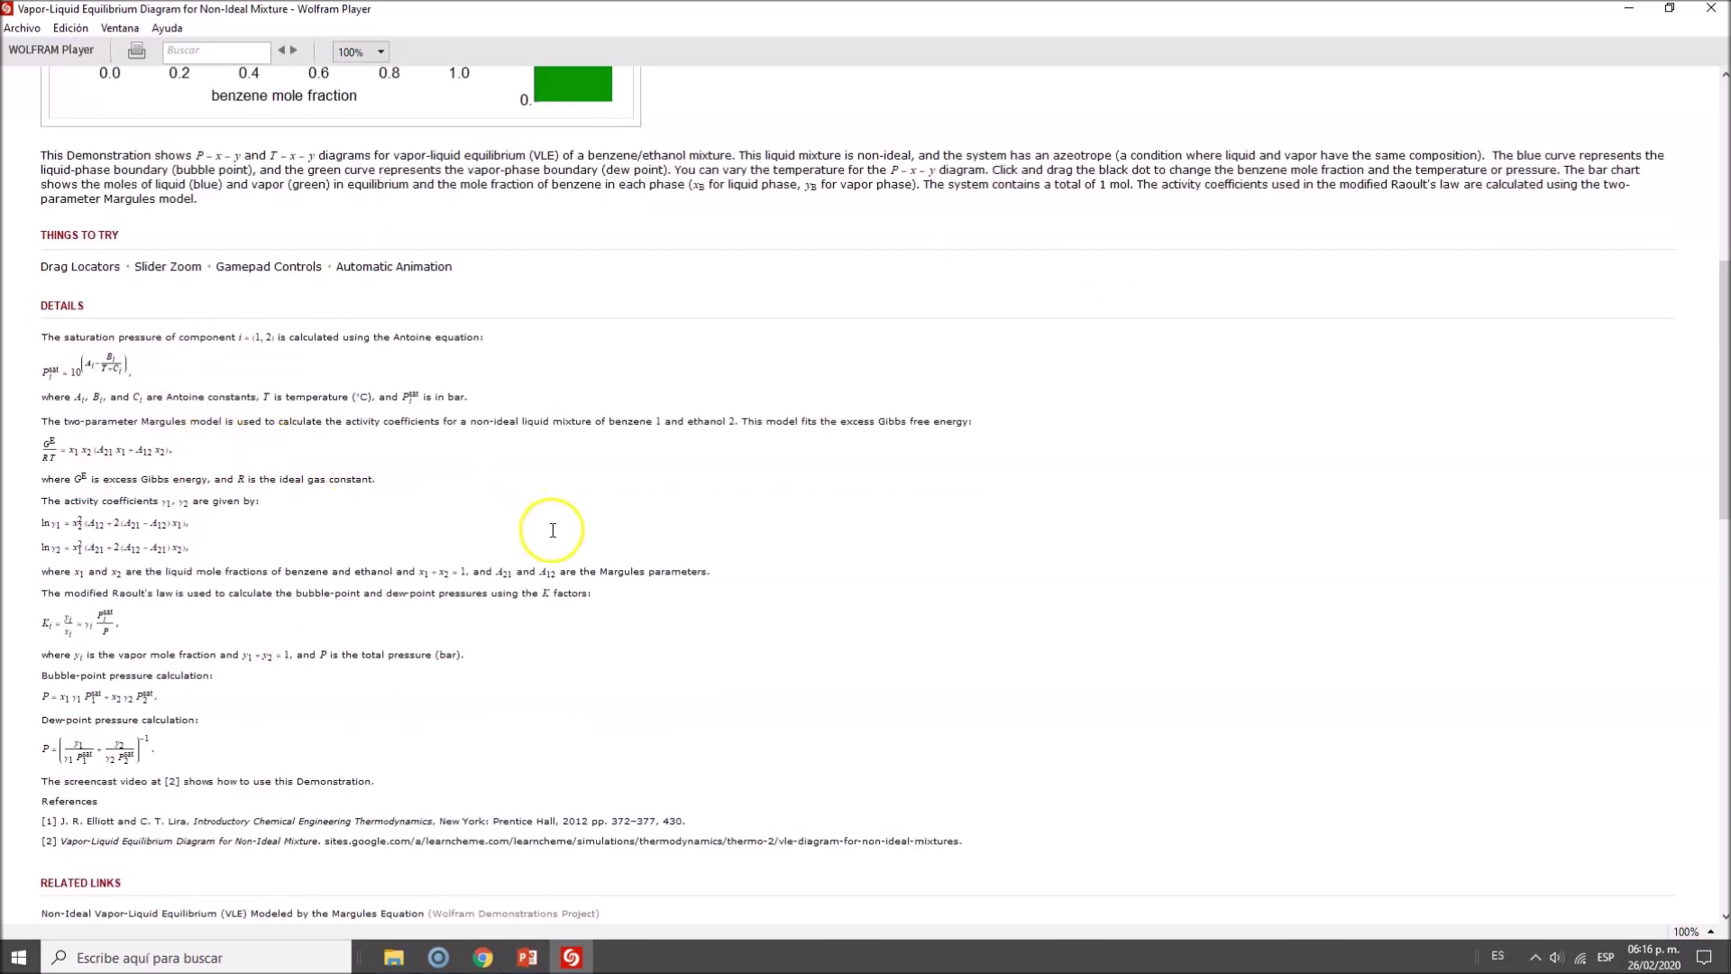
{"action": "left_click_drag", "start_coordinate": [47, 502], "coordinate": [271, 502]}
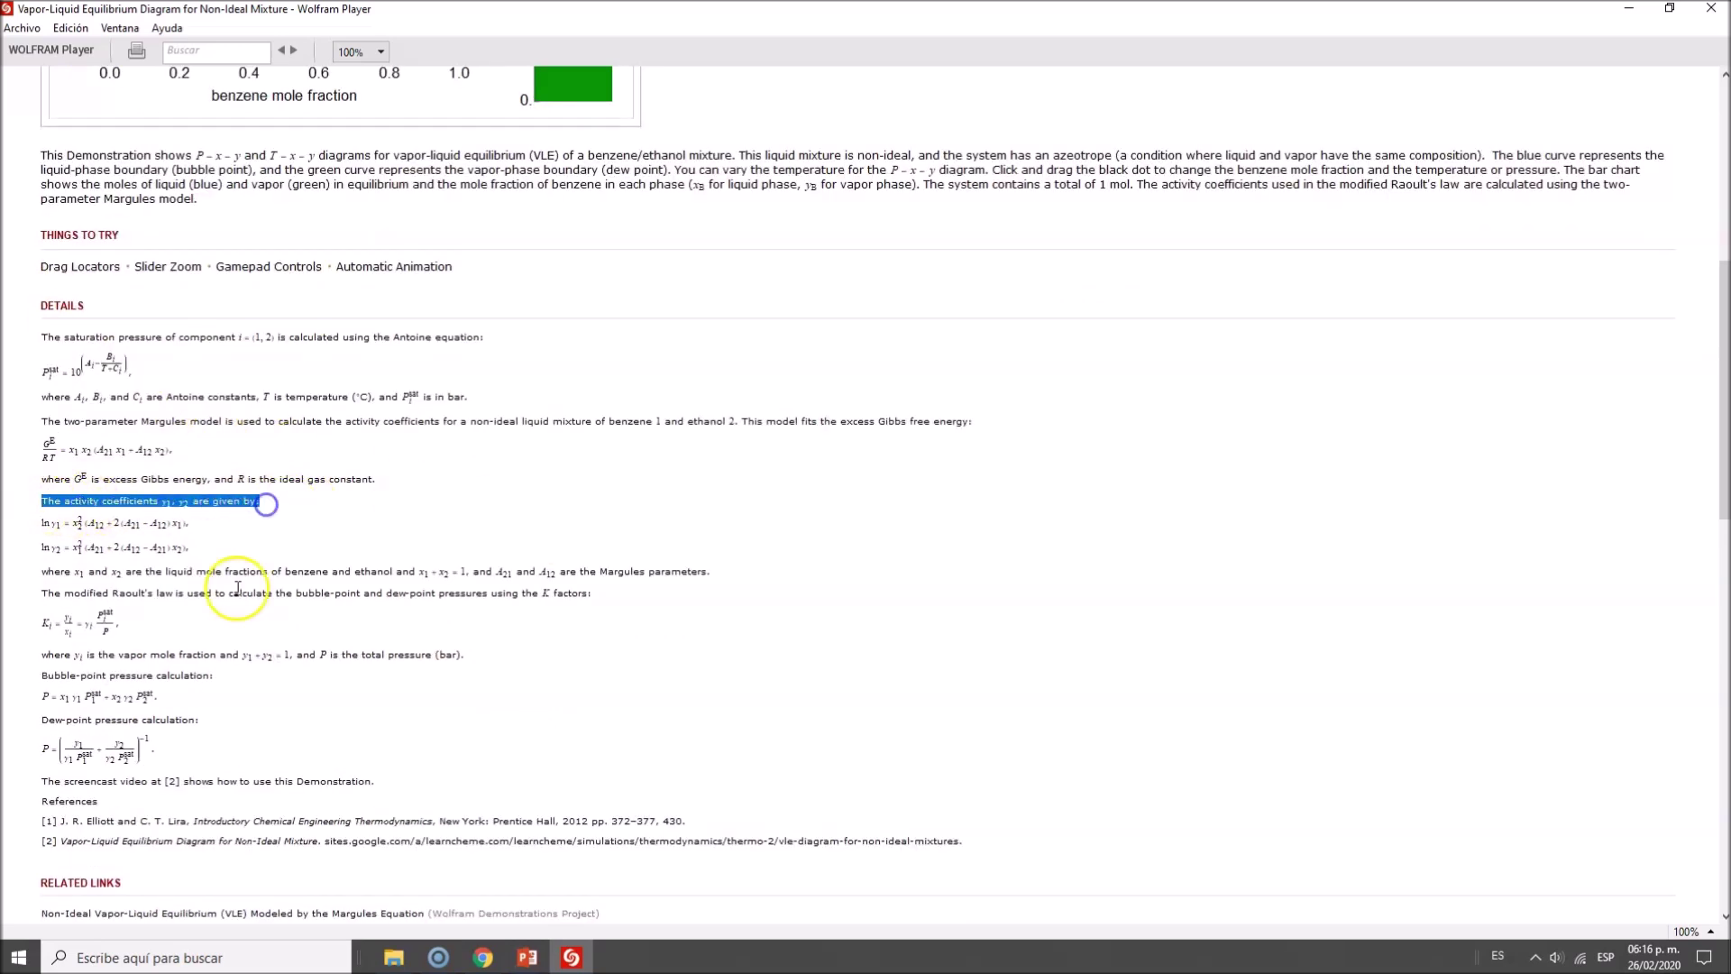
{"action": "left_click", "coordinate": [230, 592]}
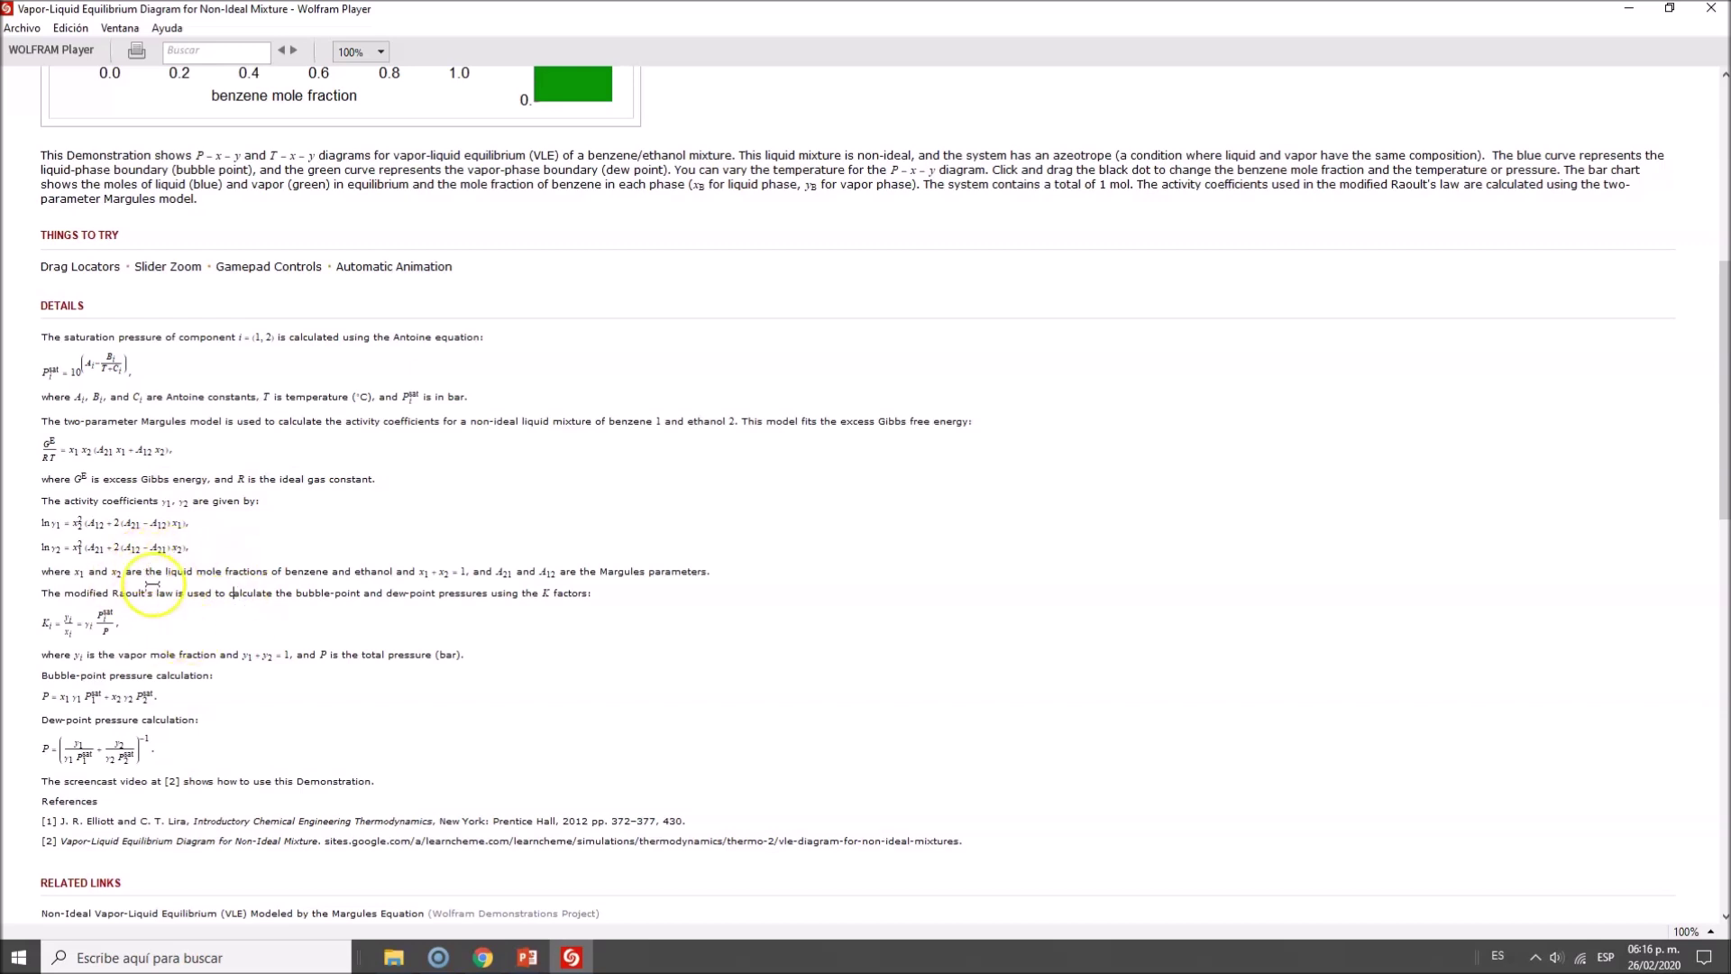
{"action": "left_click_drag", "start_coordinate": [194, 524], "coordinate": [47, 523]}
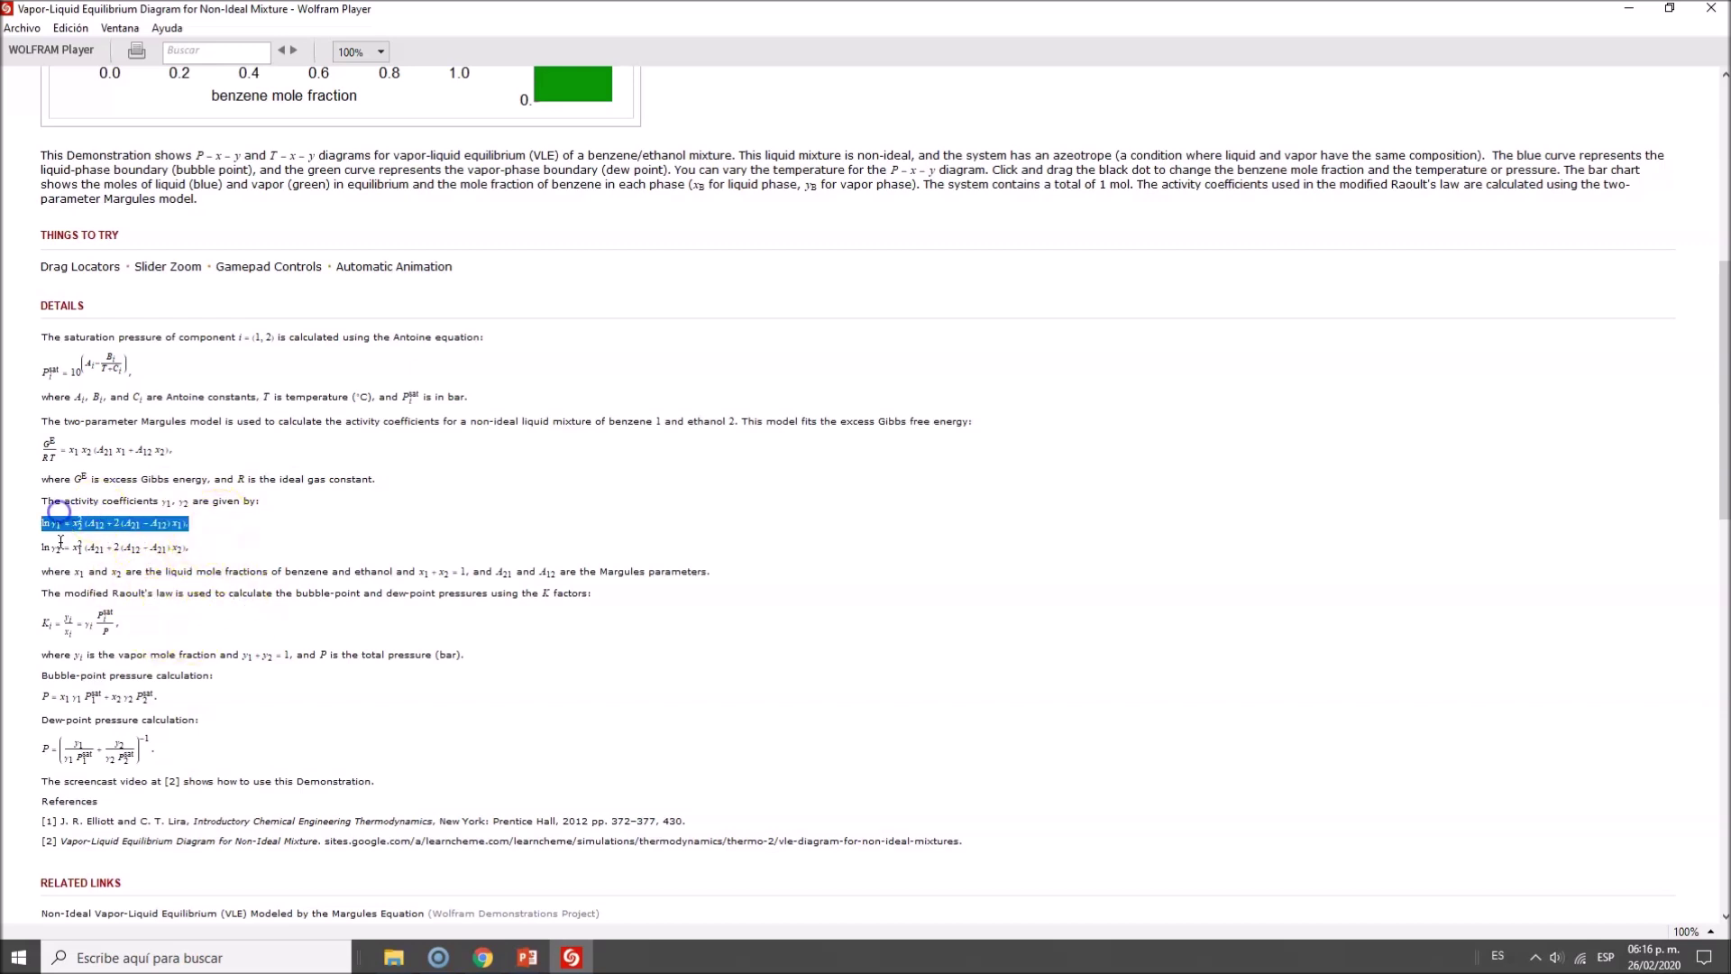
{"action": "scroll", "coordinate": [225, 552], "scroll_direction": "down", "scroll_amount": 1}
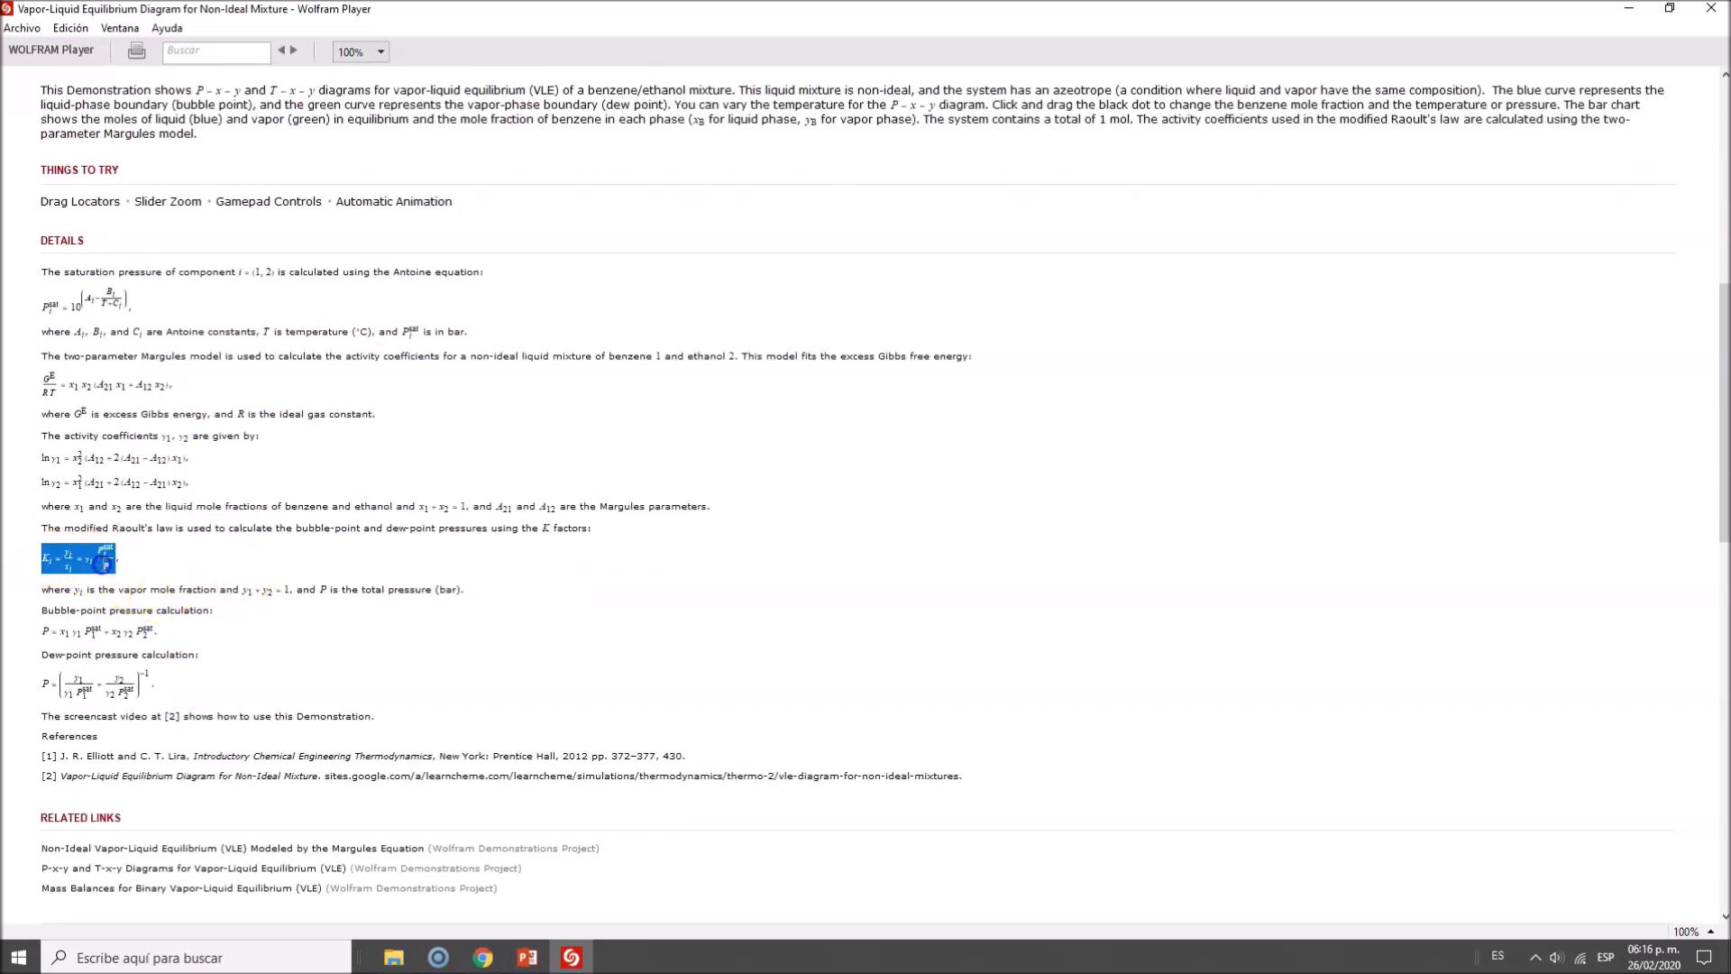
{"action": "left_click", "coordinate": [180, 576]}
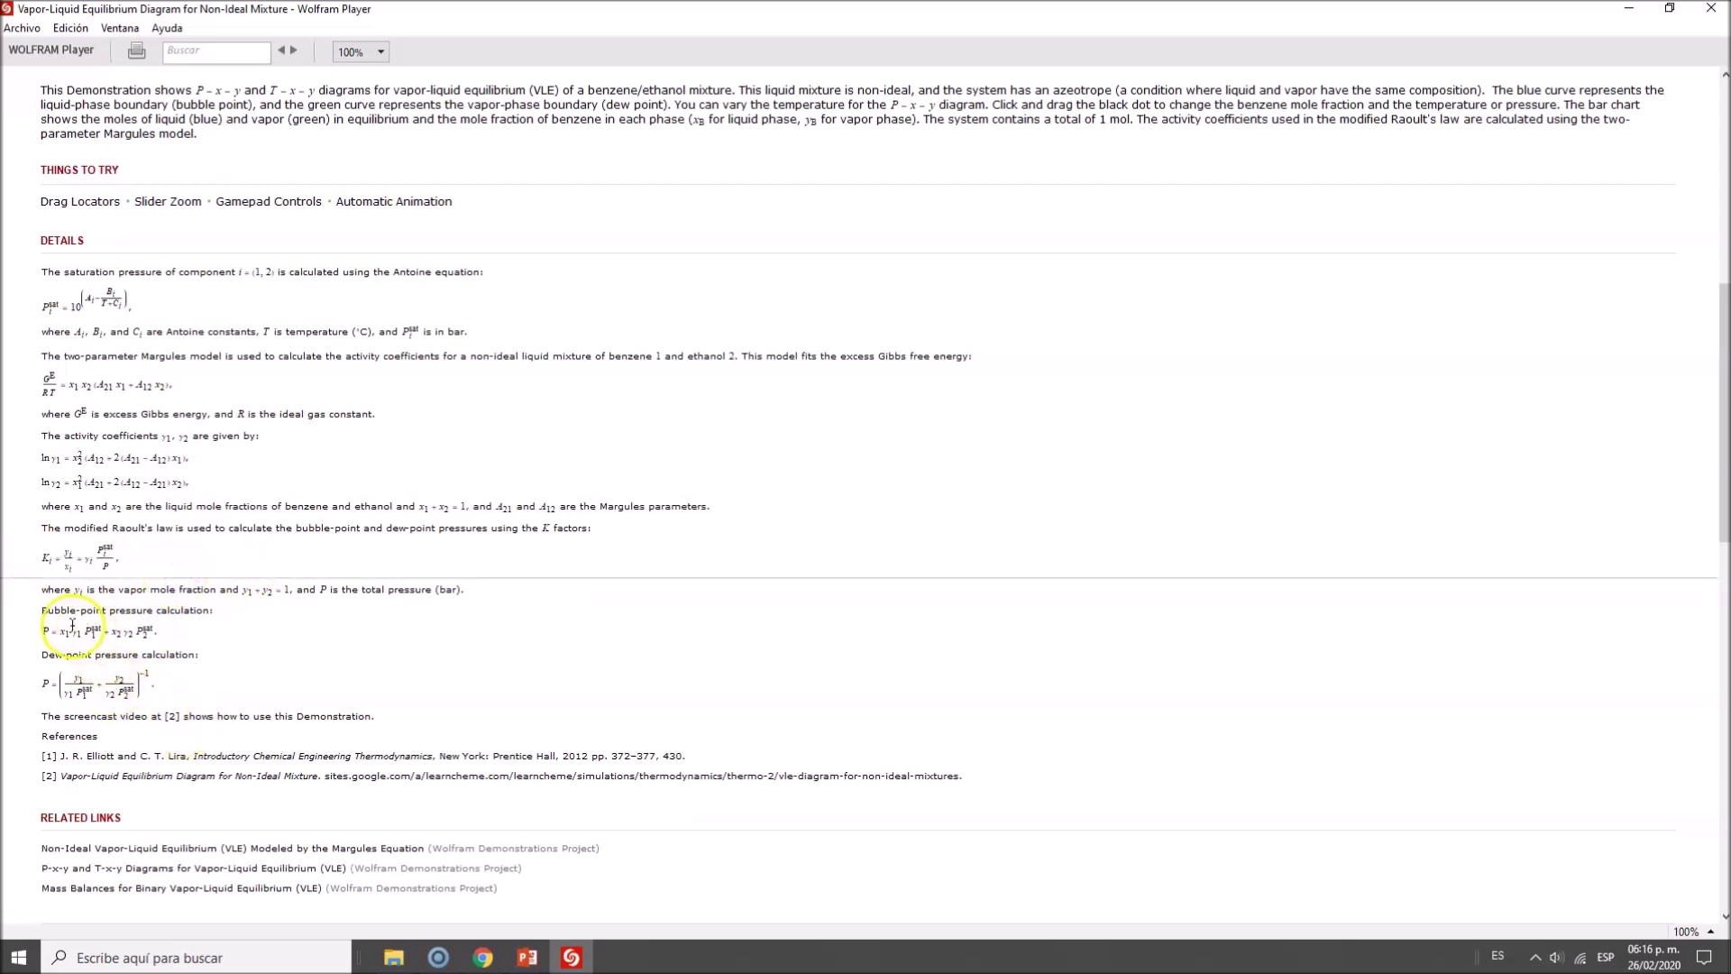
{"action": "scroll", "coordinate": [487, 630], "scroll_direction": "up", "scroll_amount": 1}
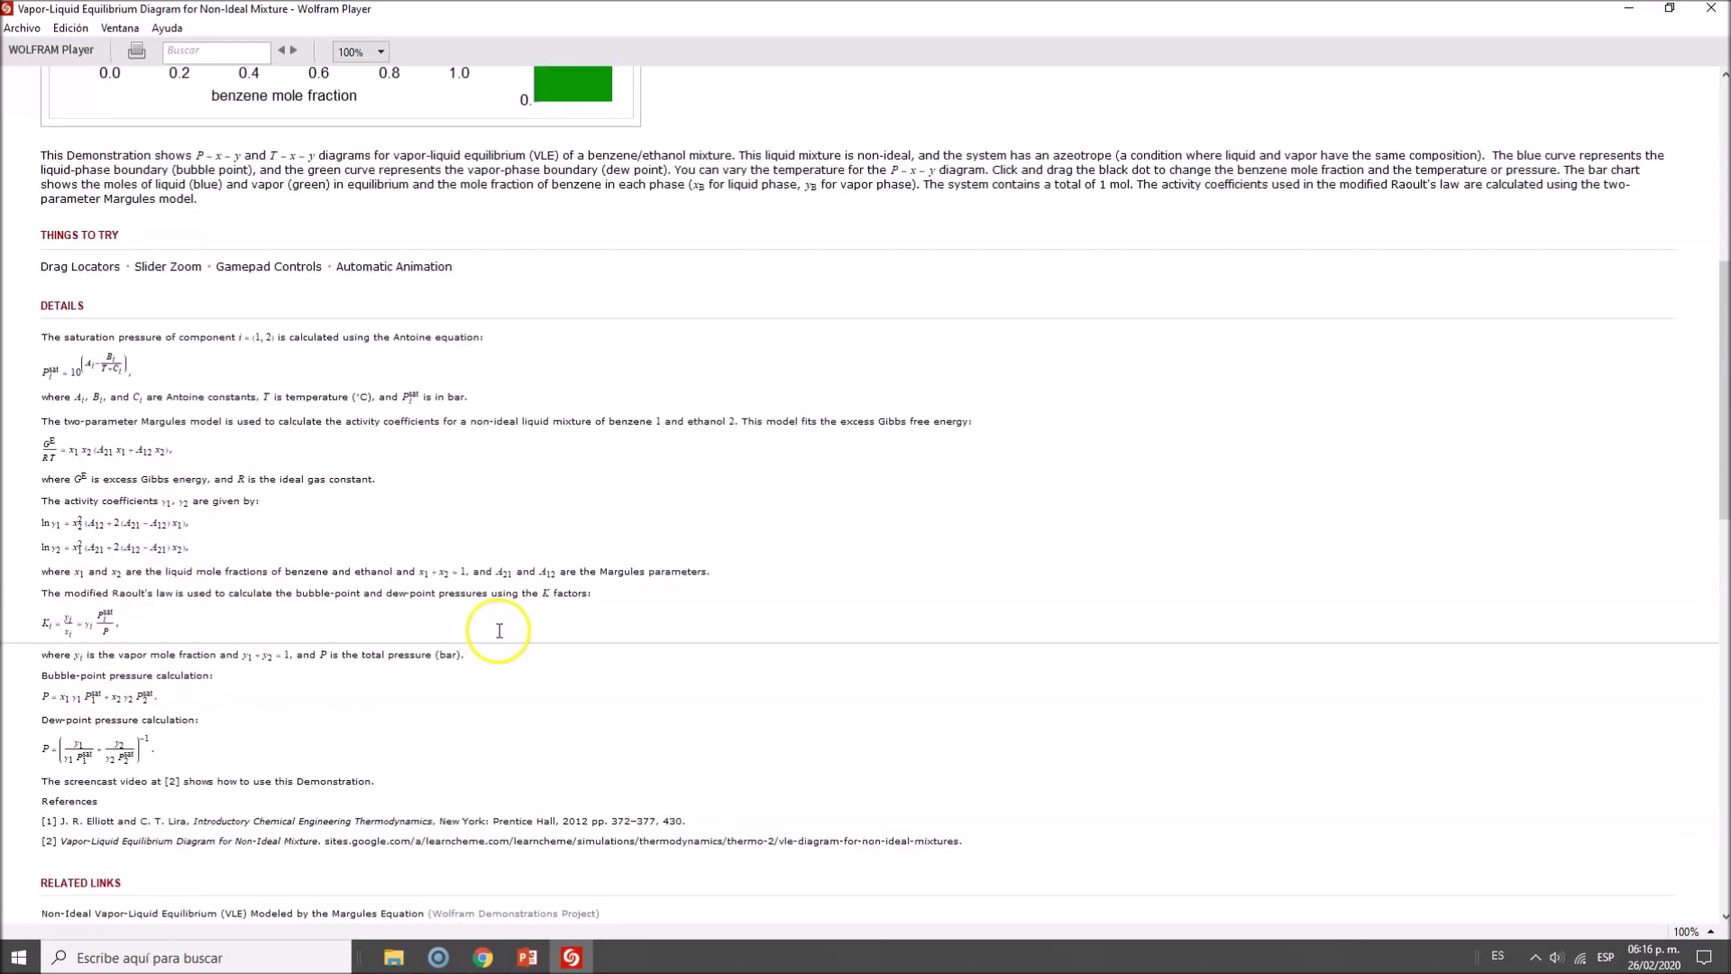
{"action": "scroll", "coordinate": [194, 550], "scroll_direction": "up", "scroll_amount": 3}
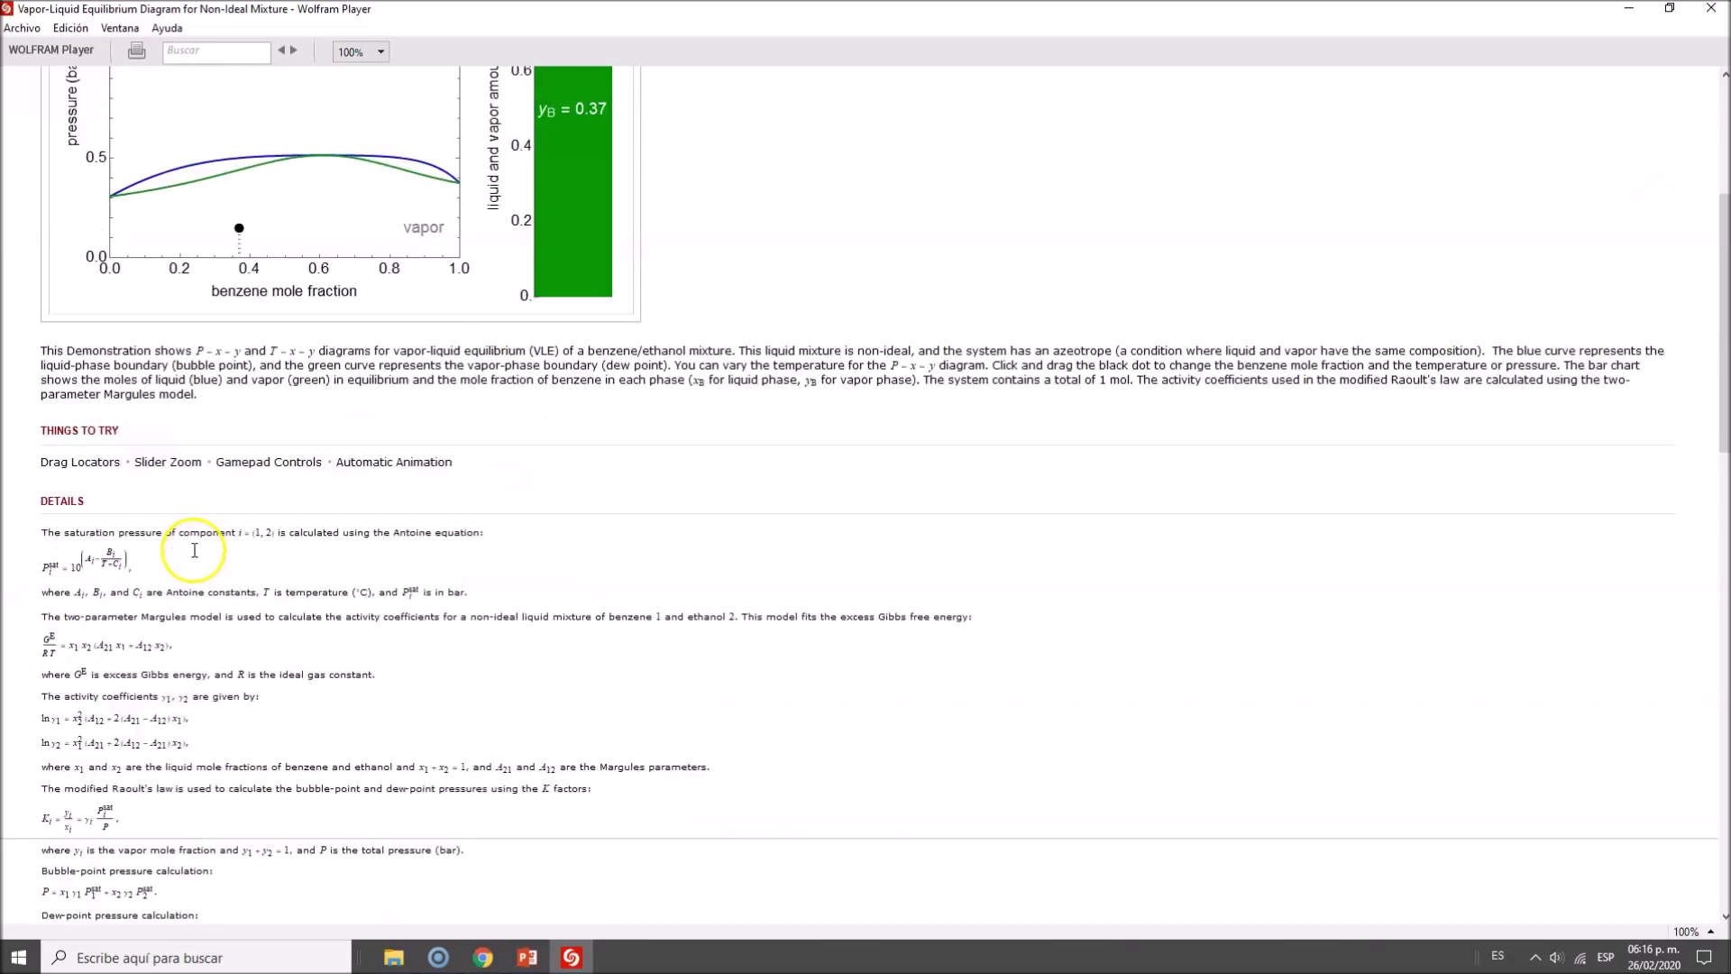
{"action": "scroll", "coordinate": [210, 598], "scroll_direction": "up", "scroll_amount": 1}
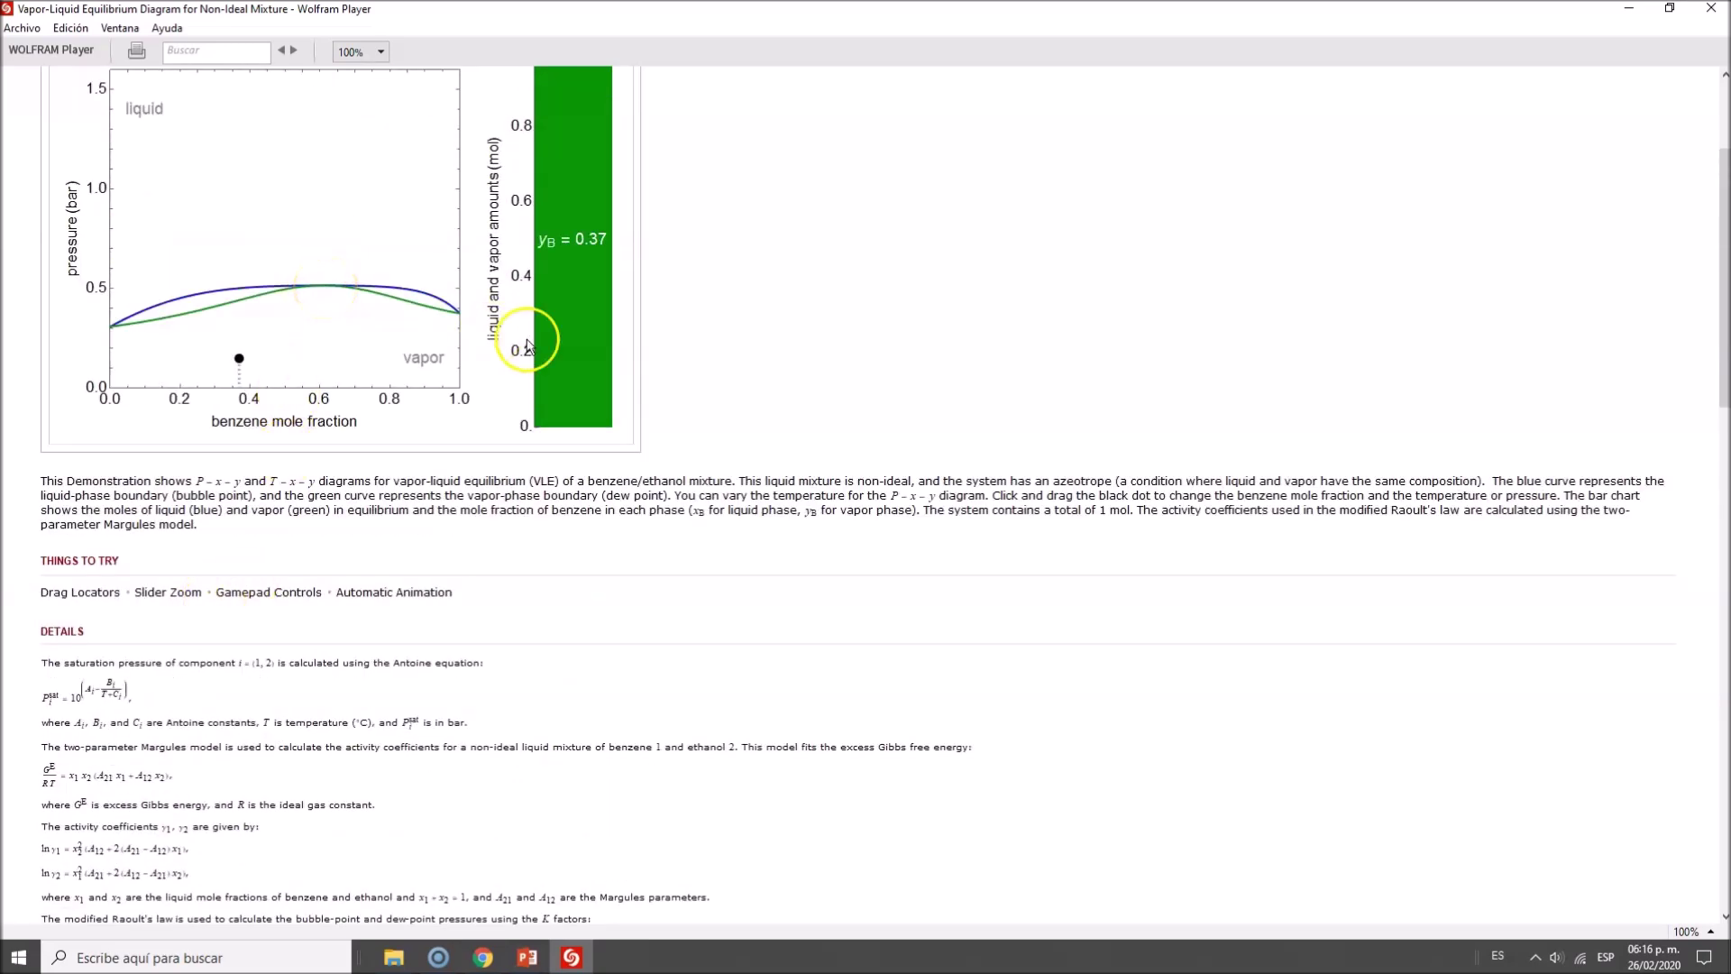
{"action": "scroll", "coordinate": [541, 328], "scroll_direction": "up", "scroll_amount": 2}
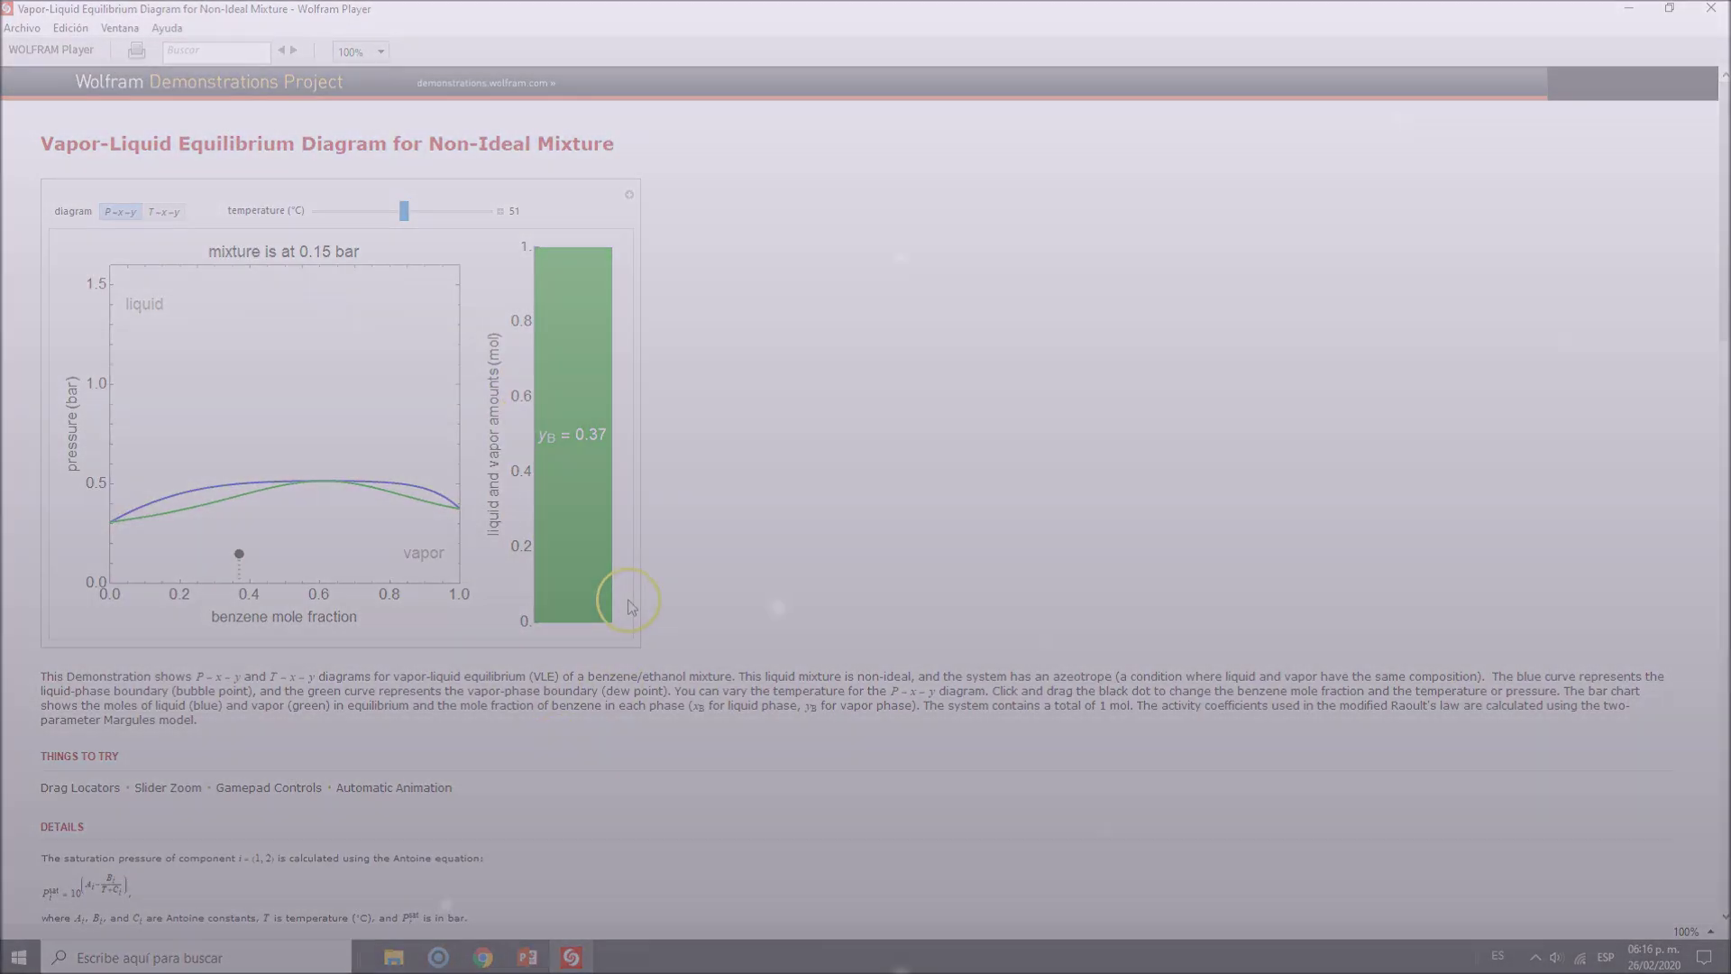